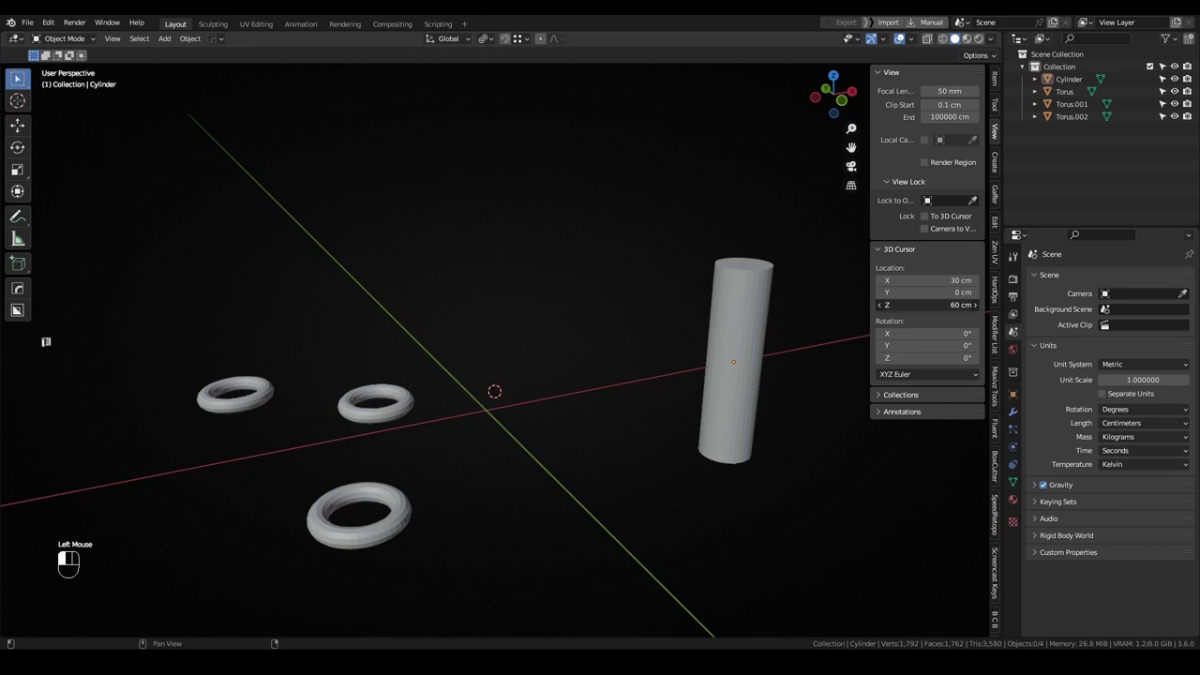
- Rotate the cylinder about Z, sweep it into a bent pipe with Spin, then undo the sweep
middle_drag(646, 378, 606, 409)
scroll(627, 379, down, 1)
scroll(625, 379, down, 3)
scroll(622, 375, up, 5)
key(r)
key(z)
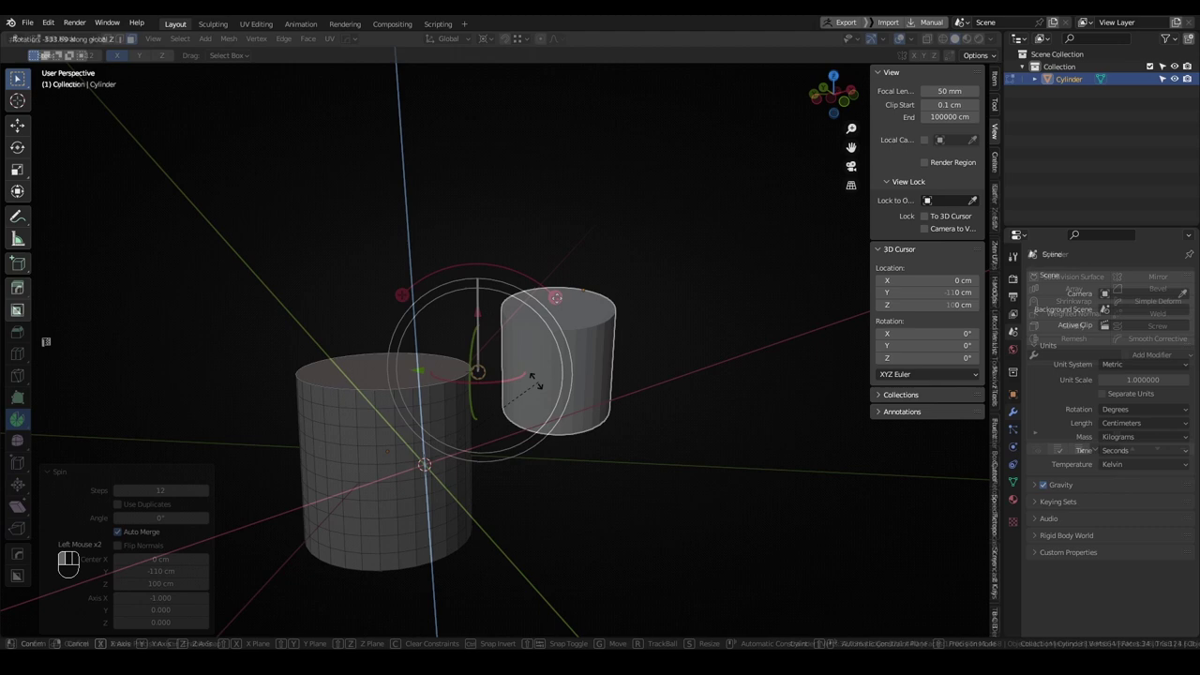
drag(549, 384, 528, 412)
key(ctrl+z)
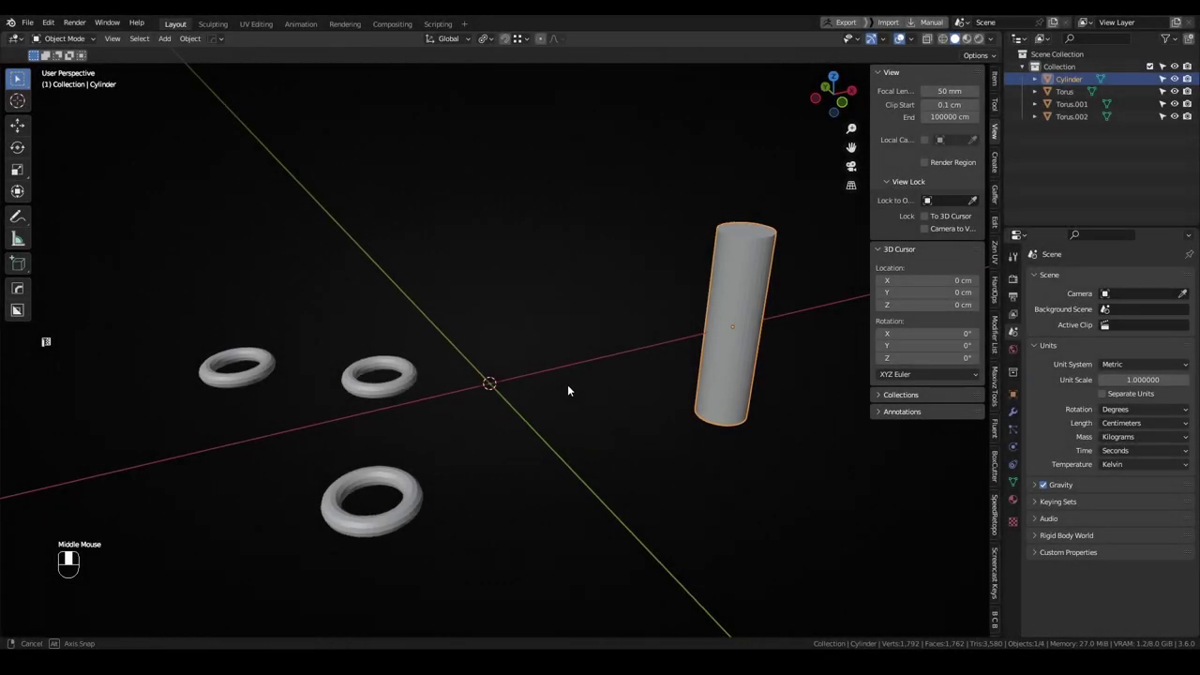
- Snap the 3D cursor to the selected cylinder's centre at X 1007 cm, Y 0, Z 0
middle_drag(568, 388, 567, 399)
middle_drag(567, 399, 560, 410)
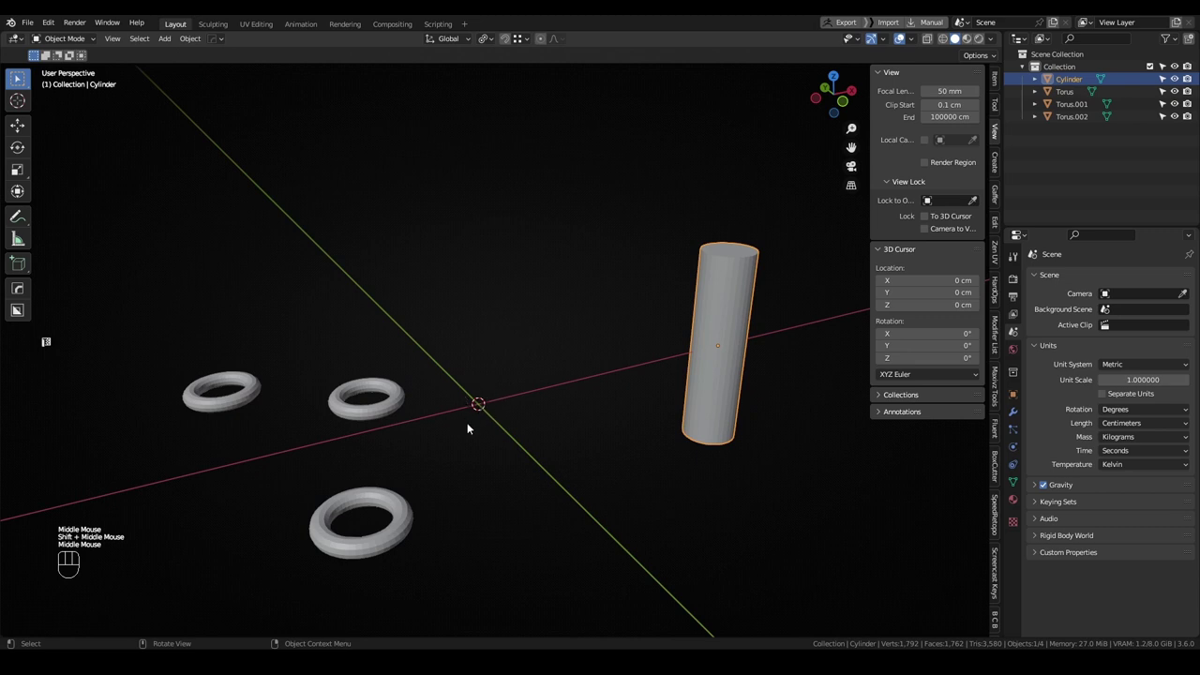
middle_drag(503, 413, 533, 378)
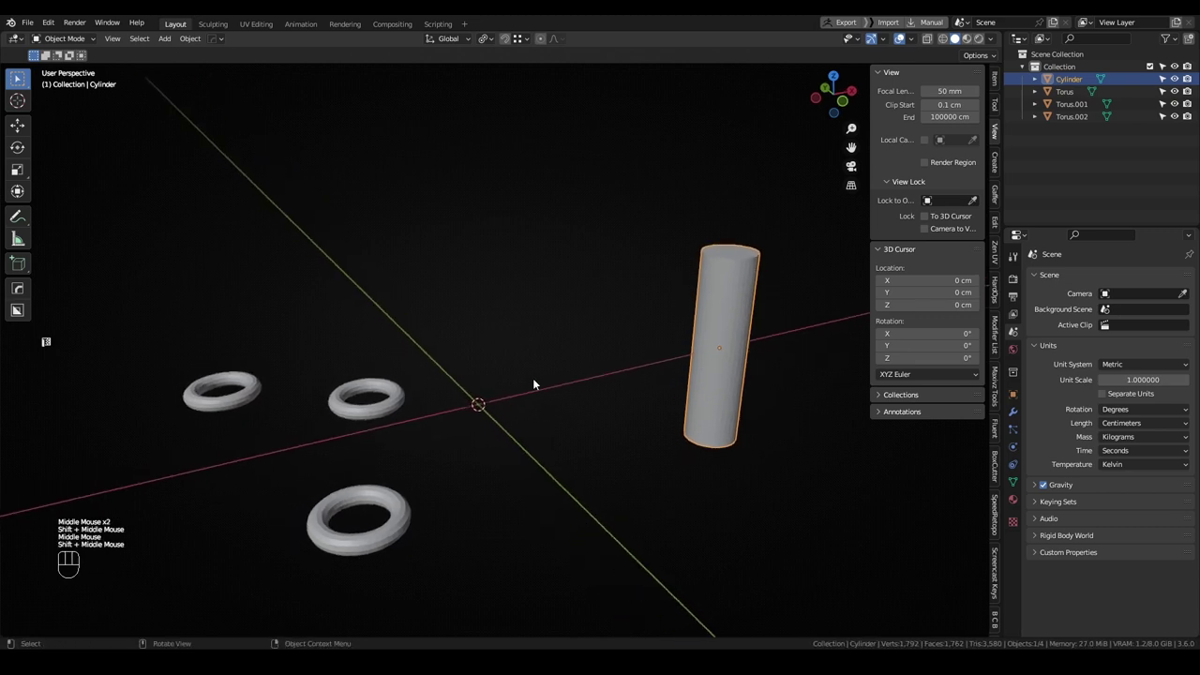
key(shift+s)
key(shift+s)
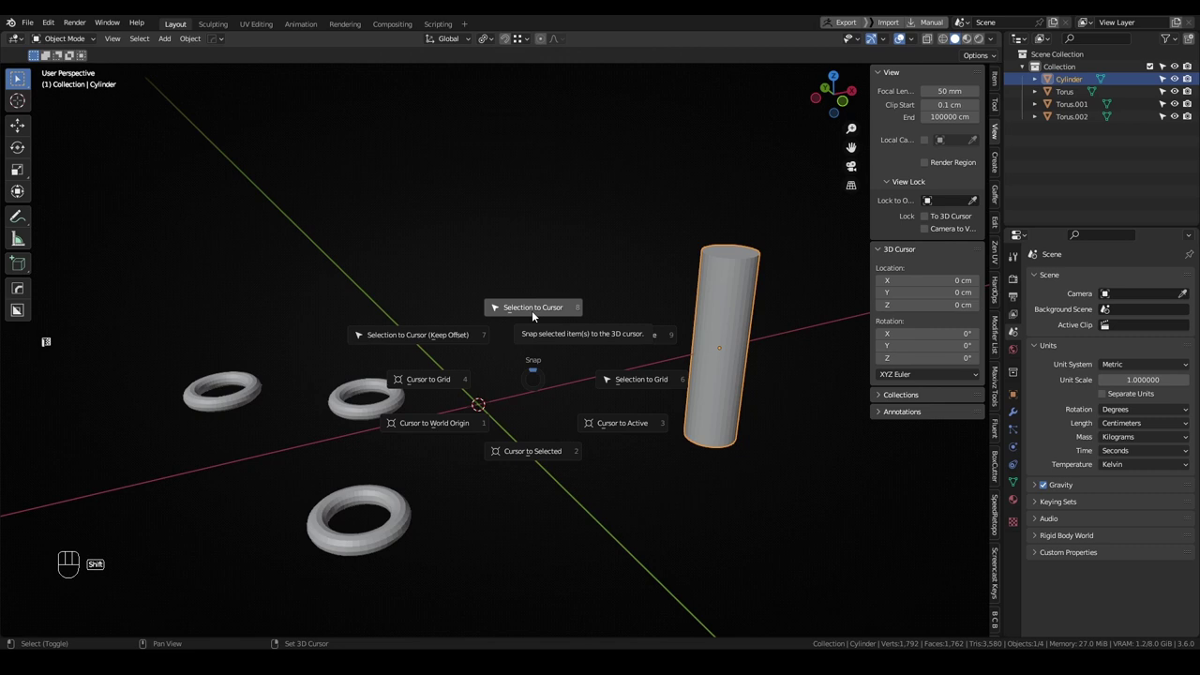
click(534, 451)
middle_drag(534, 454, 575, 423)
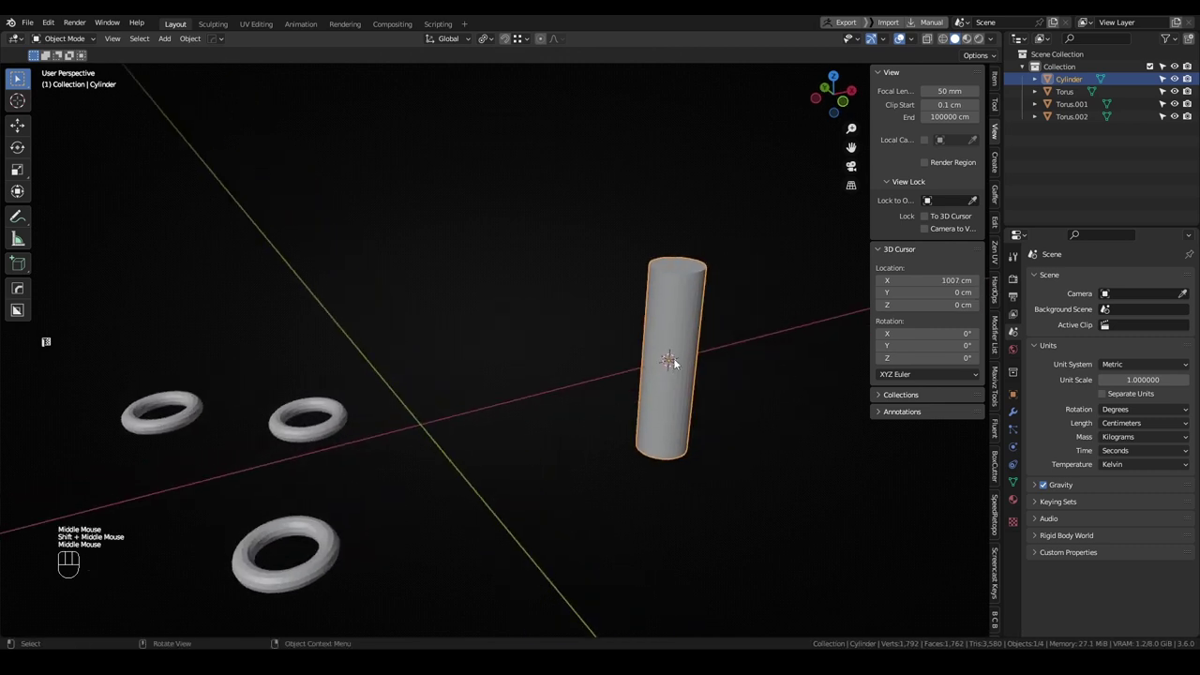
middle_drag(674, 359, 656, 378)
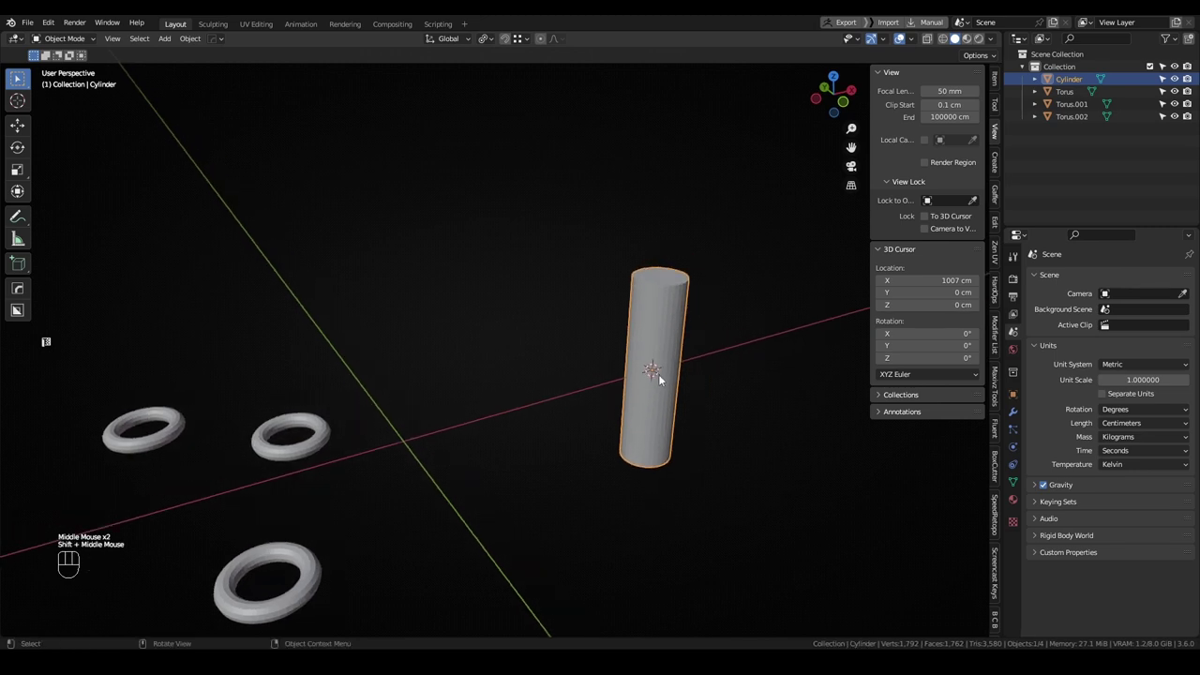
- In Edit Mode, snap the 3D cursor to a top vertex, then a bottom vertex
key(Tab)
key(1)
click(665, 286)
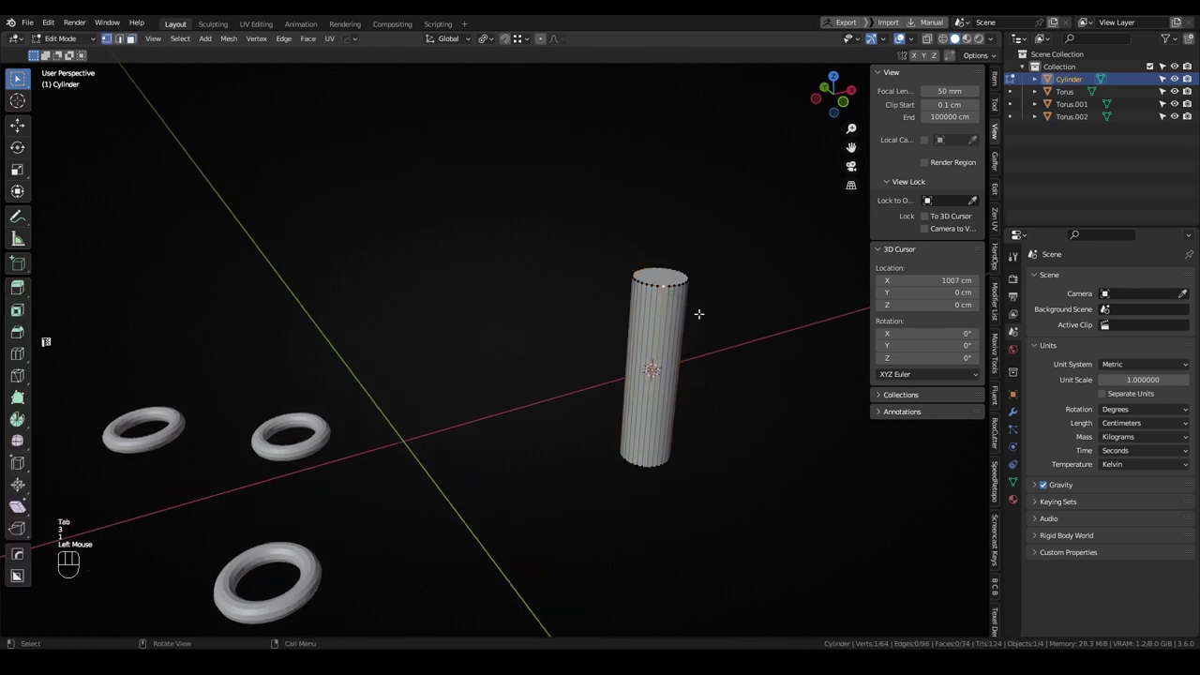
key(shift+s)
middle_drag(661, 389, 656, 360)
key(shift+s)
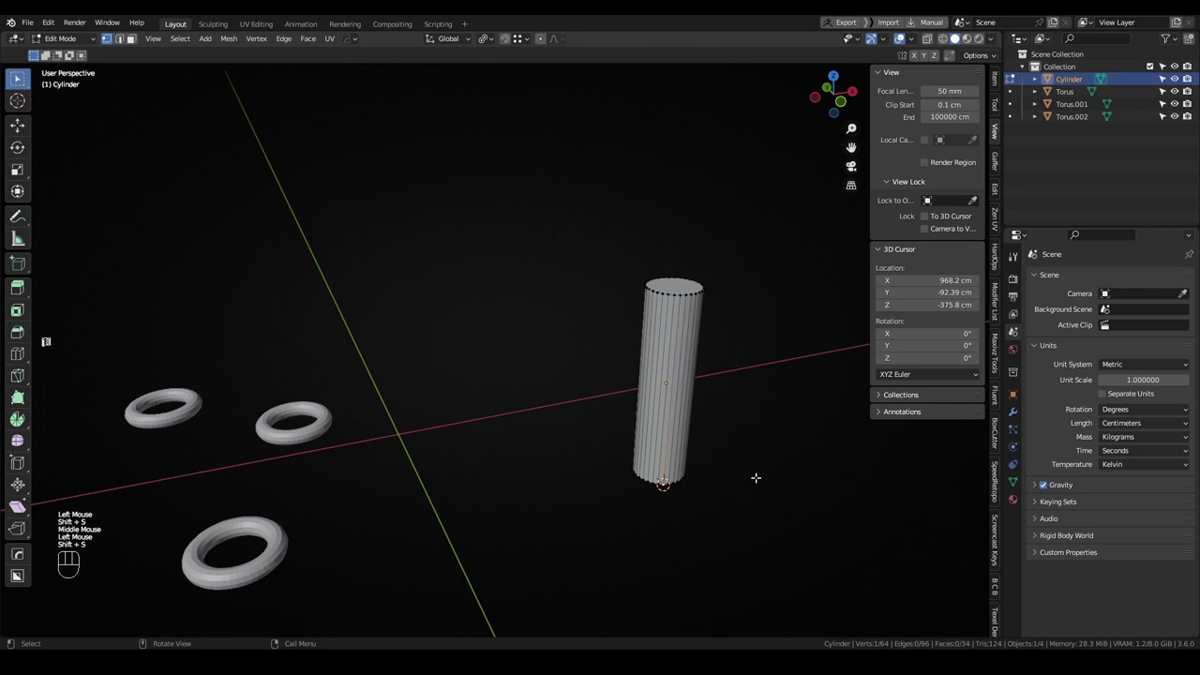
- Snap the 3D cursor to the centre of the cylinder's top face
middle_drag(758, 479, 676, 299)
key(shift+s)
click(726, 348)
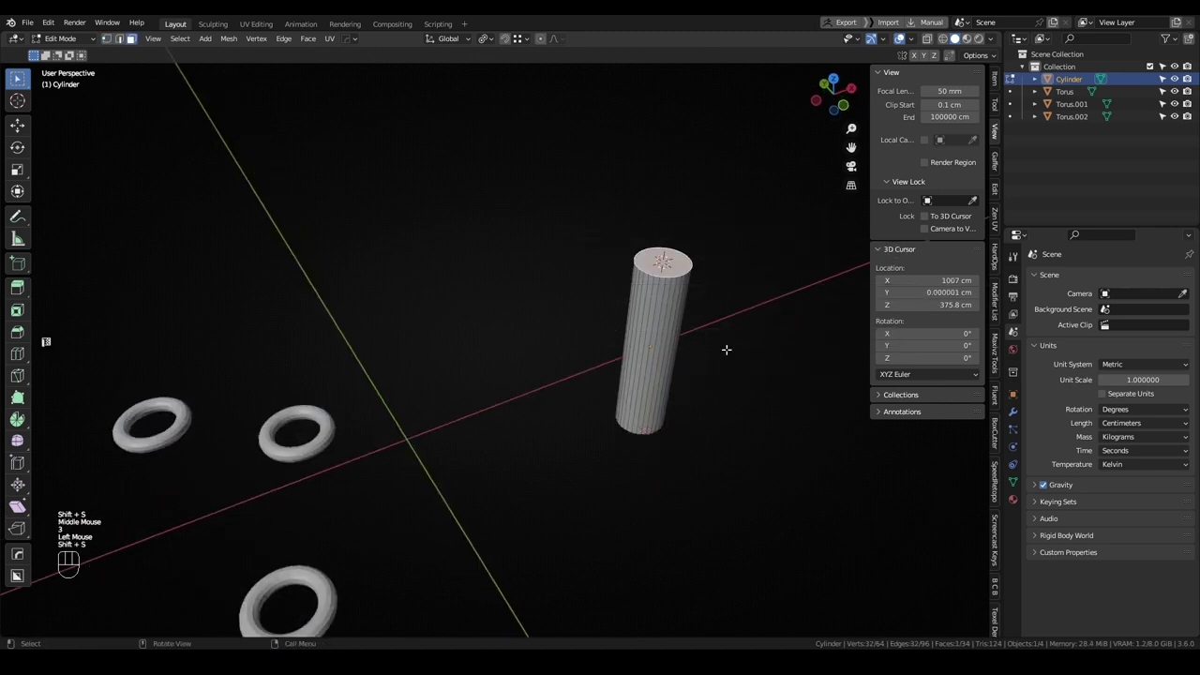
middle_drag(726, 348, 690, 330)
middle_drag(662, 271, 667, 323)
- Send the 3D cursor back to the world origin at 0, 0, 0 cm
key(shift+s)
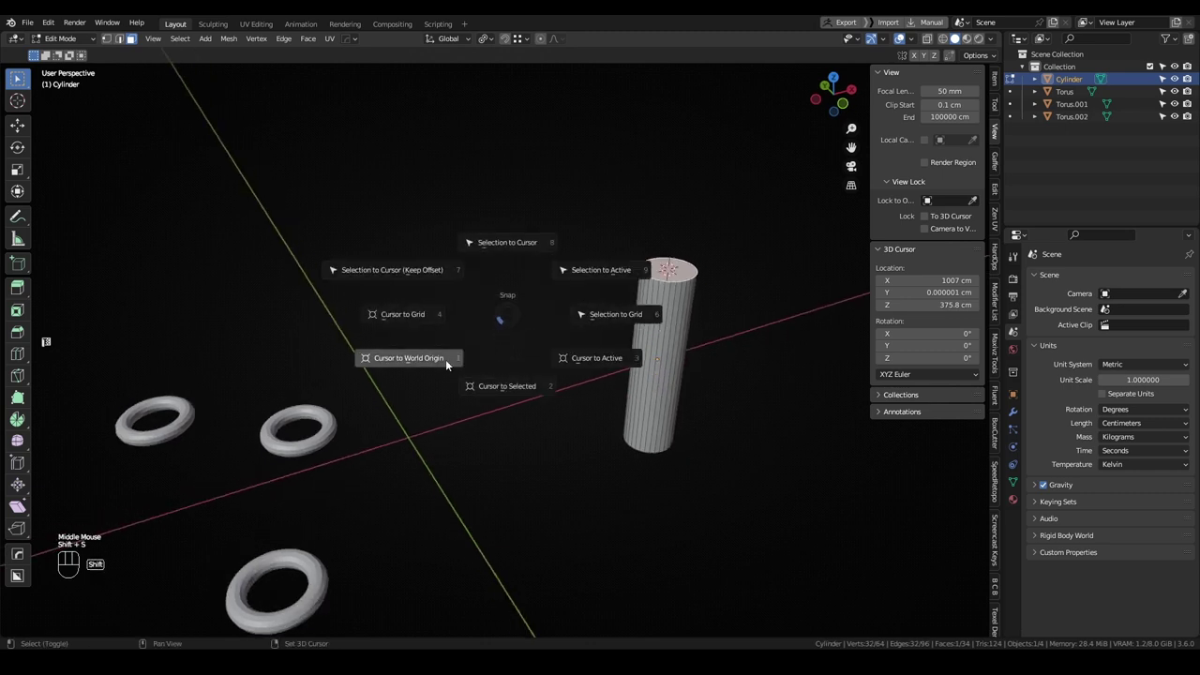
click(437, 359)
middle_drag(542, 374, 469, 435)
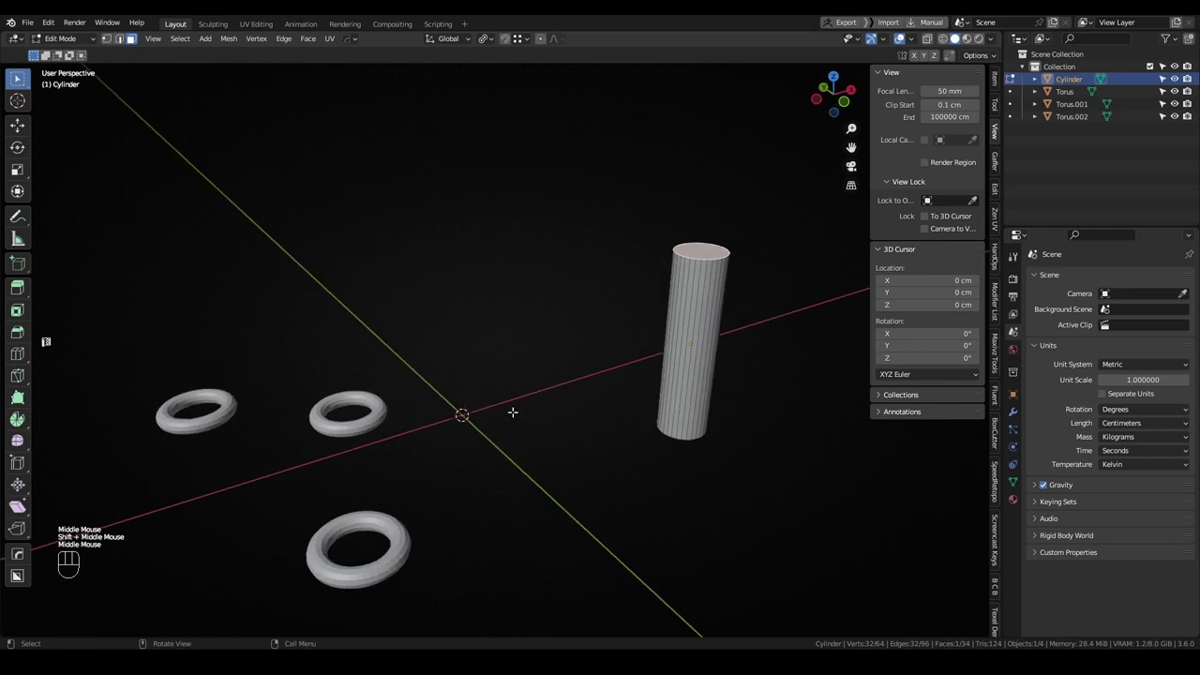
shift+middle_drag(554, 386, 538, 403)
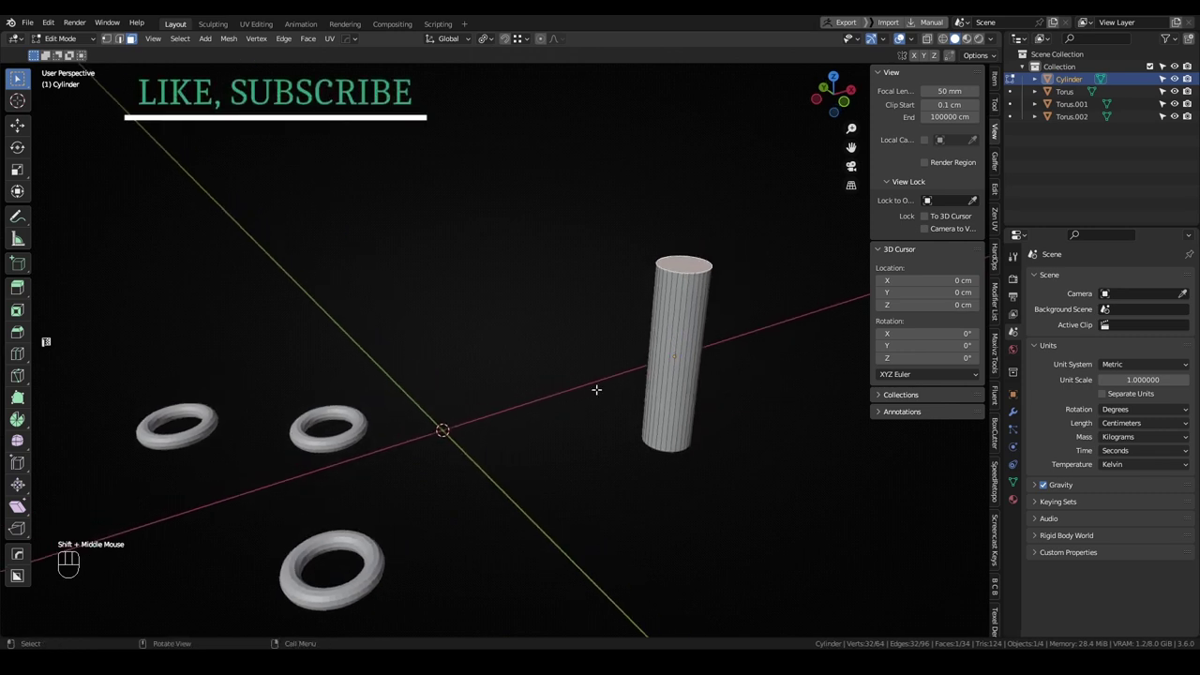
- Return to Object Mode and snap the 3D cursor onto the cylinder
key(Tab)
click(693, 339)
key(shift+s)
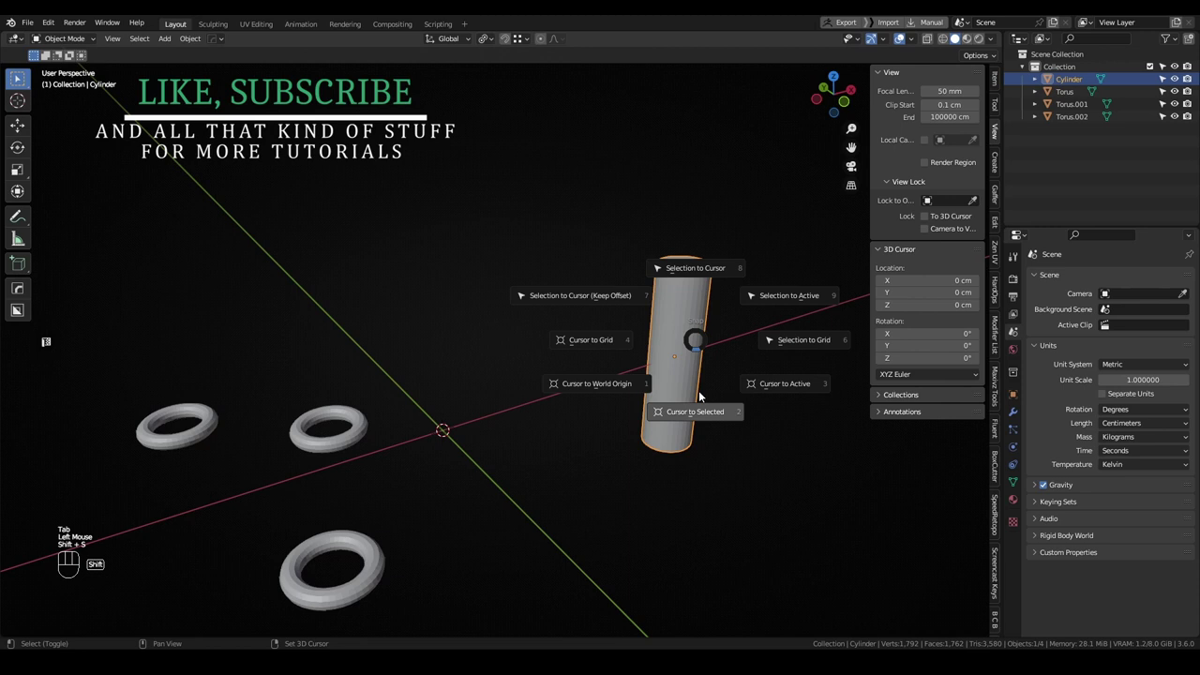
click(701, 410)
- Snap the middle torus to the 3D cursor and raise it up the cylinder along Z
click(361, 431)
key(shift+s)
click(495, 380)
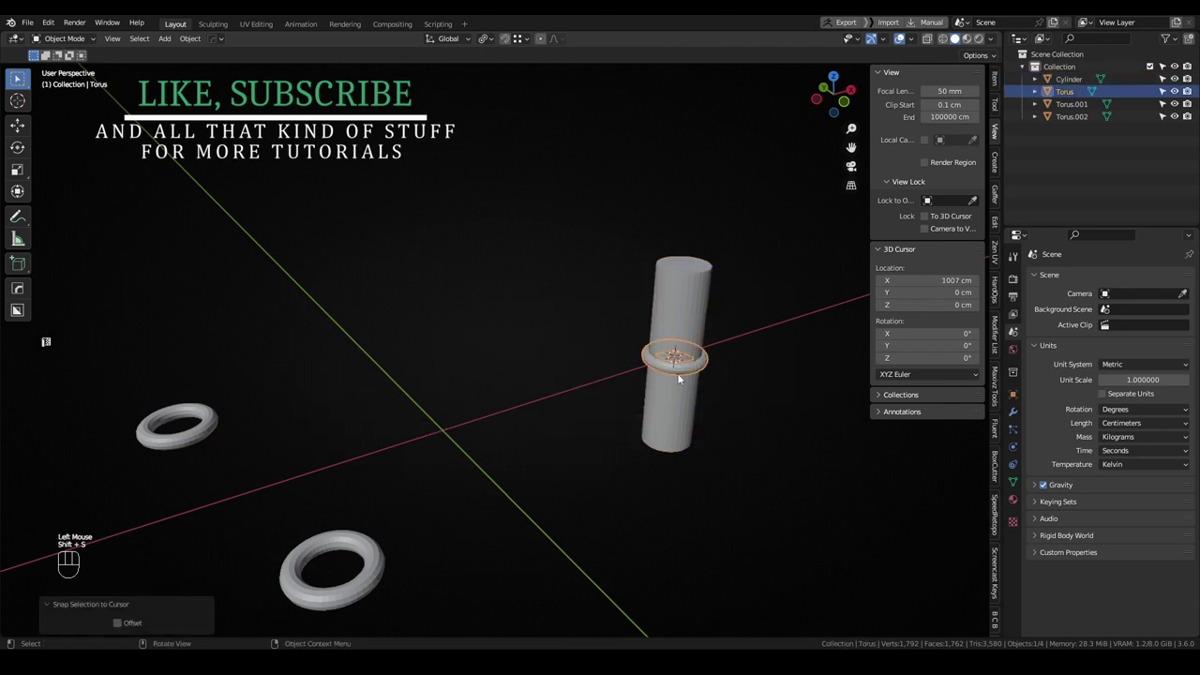
key(g)
key(z)
click(721, 337)
- Snap the bottom torus onto the cylinder and lower it along Z, then snap the left torus on
click(371, 548)
key(shift+s)
click(509, 403)
key(g)
key(z)
click(349, 413)
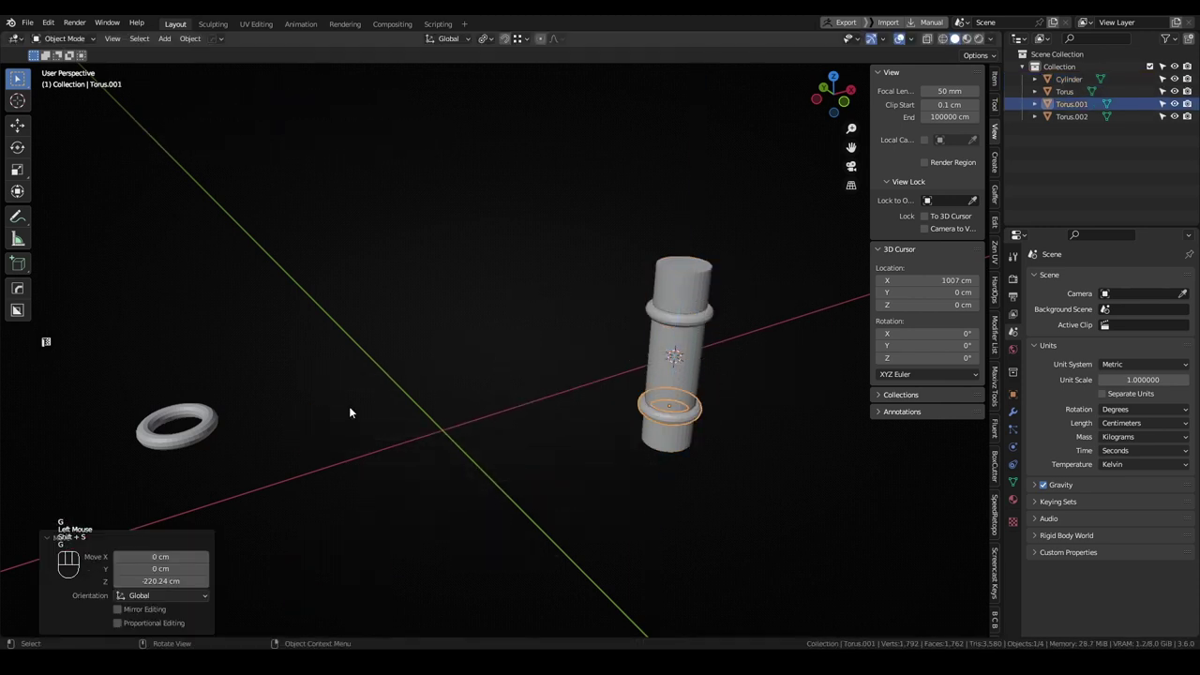
click(178, 426)
key(shift+s)
click(447, 341)
- Put the cylinder in Edit Mode, select a face, and frame it up close
click(698, 309)
key(Tab)
click(706, 295)
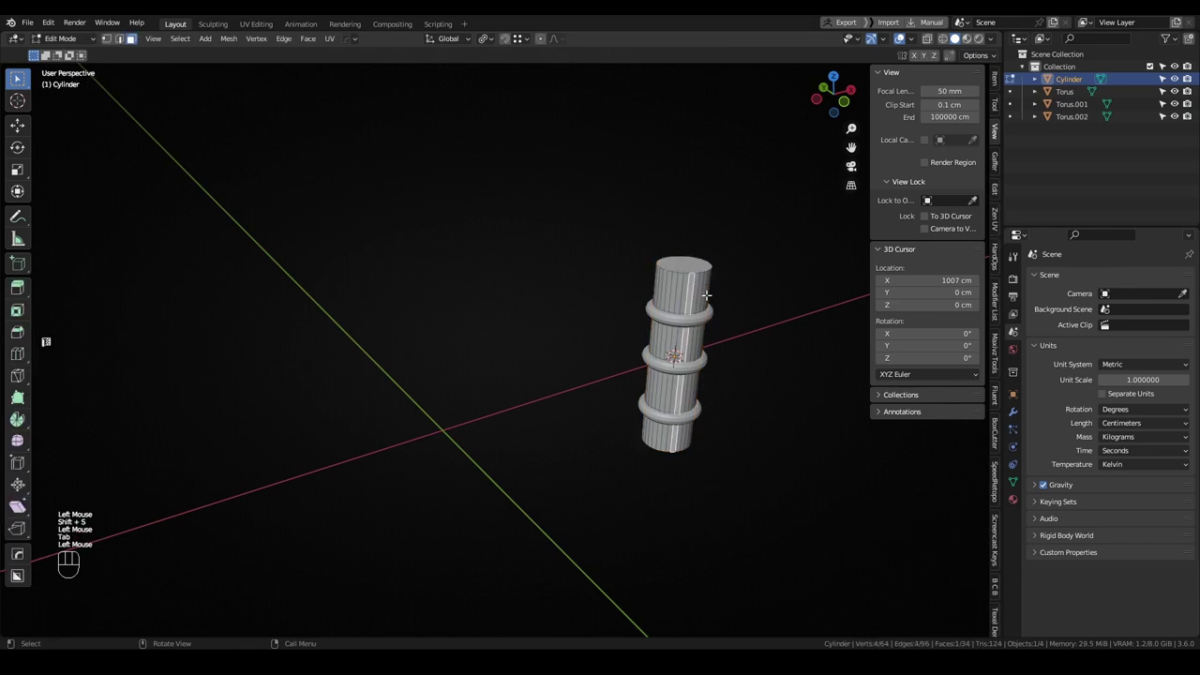
key(KP_Decimal)
scroll(571, 315, down, 2)
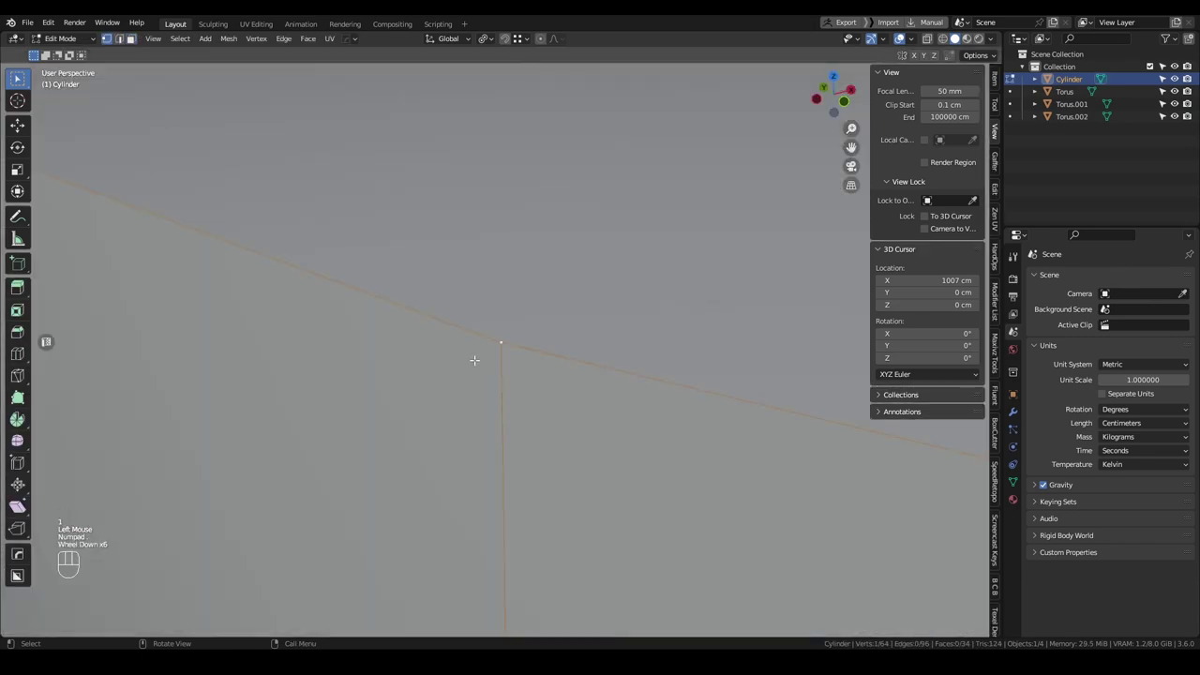
scroll(475, 360, down, 8)
middle_drag(455, 377, 635, 380)
- In face select mode, snap the 3D cursor to the top face's centre
key(3)
click(564, 305)
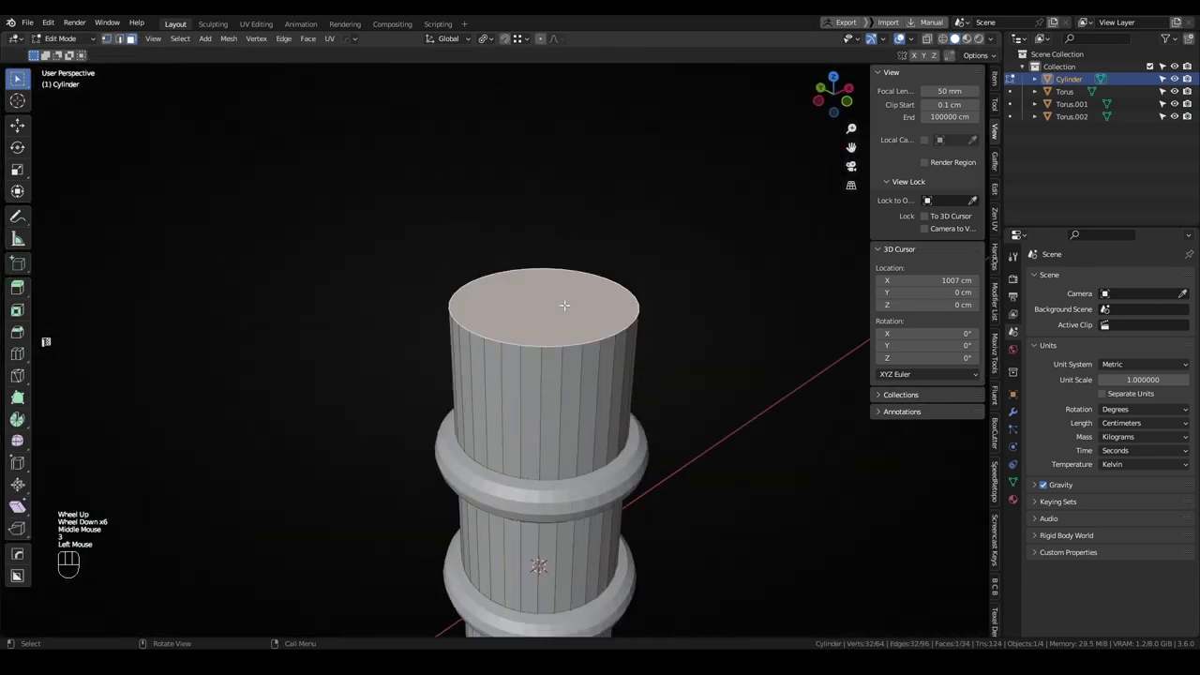
key(shift+s)
click(746, 412)
- Collapse the top face onto the 3D cursor and adjust the resulting pointed tip
key(shift+s)
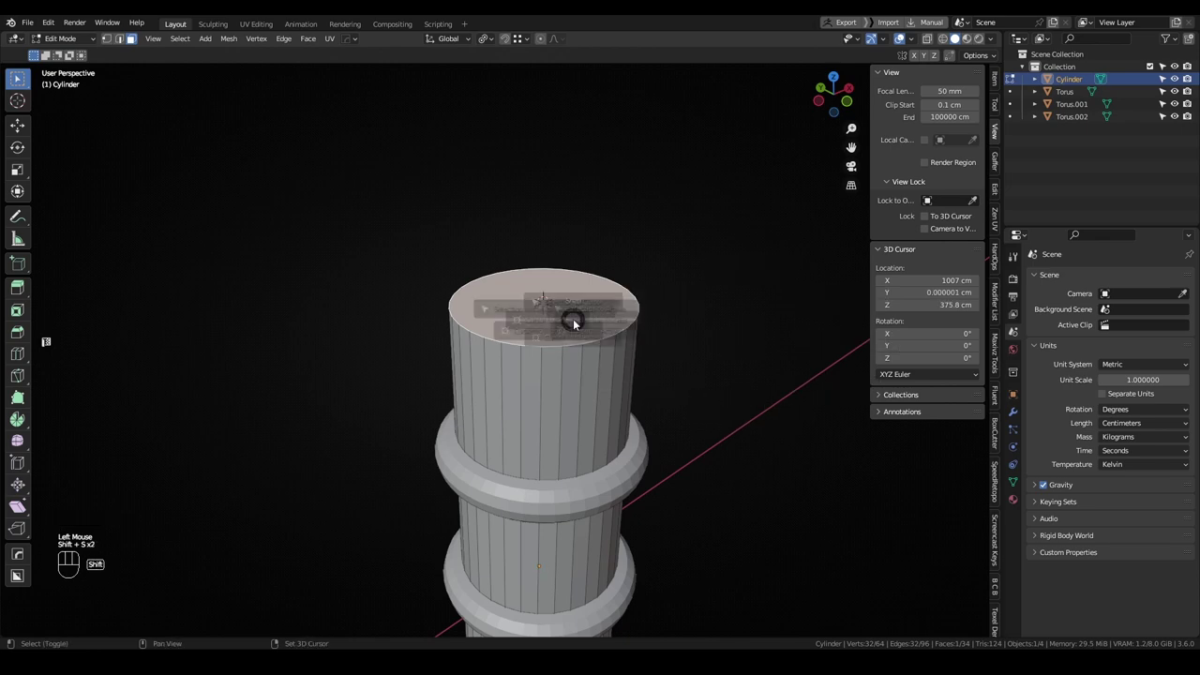
click(572, 309)
key(g)
click(563, 311)
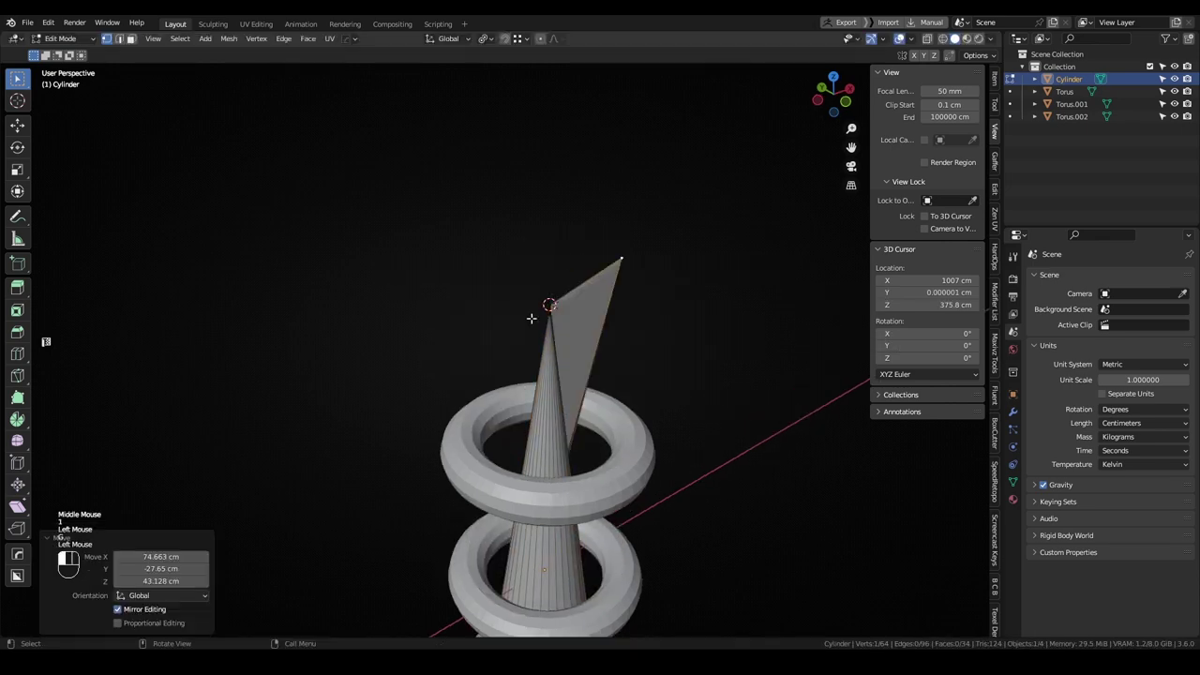
key(g)
click(558, 309)
key(g)
click(556, 308)
key(g)
click(554, 306)
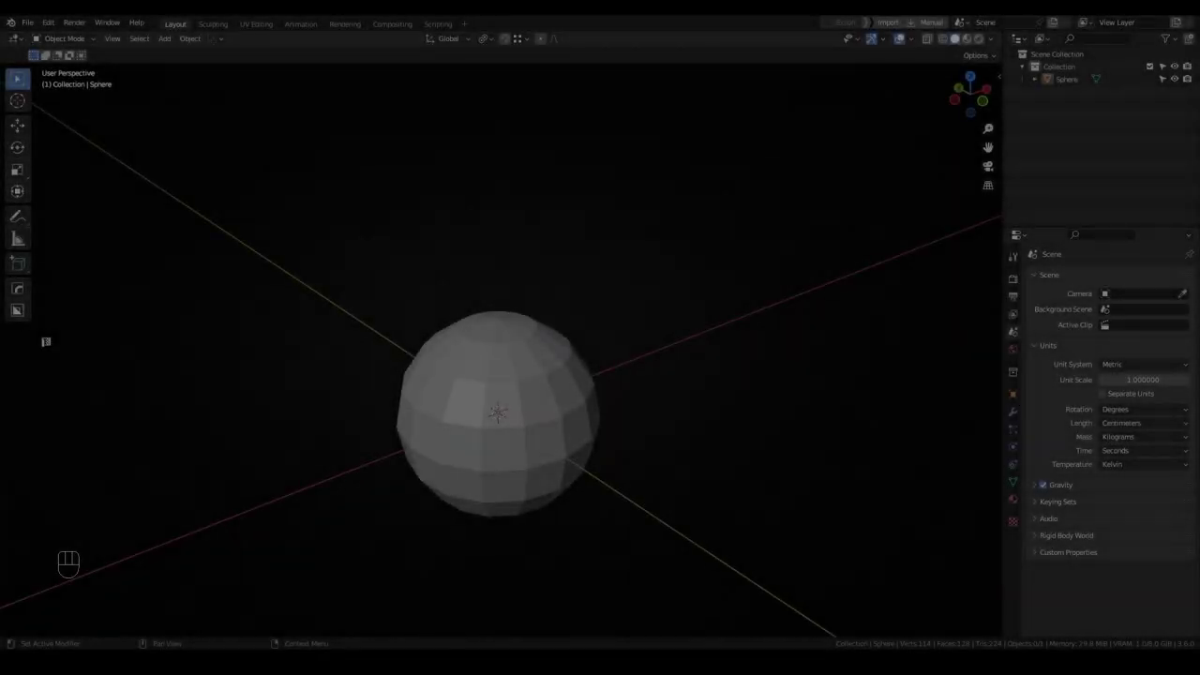
- Place the 3D cursor on the sphere's upper right
middle_drag(740, 401, 690, 413)
mouse_move(690, 413)
shift+middle_down()
mouse_move(680, 410)
mouse_move(695, 400)
shift+middle_up()
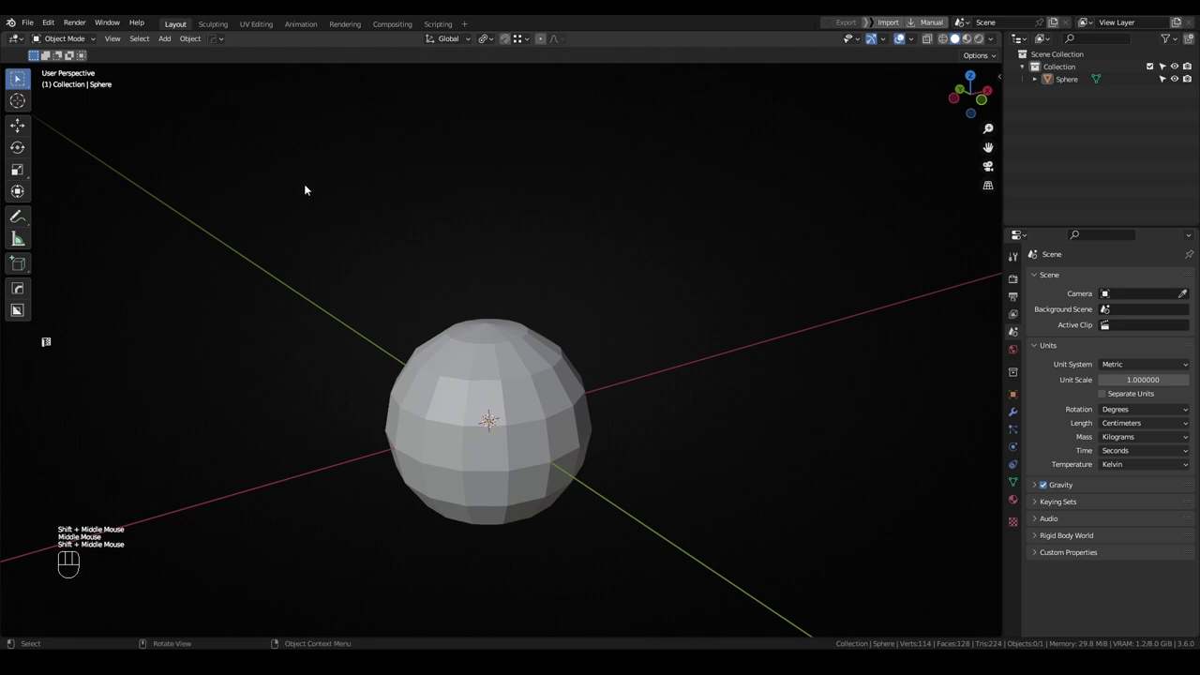
click(18, 102)
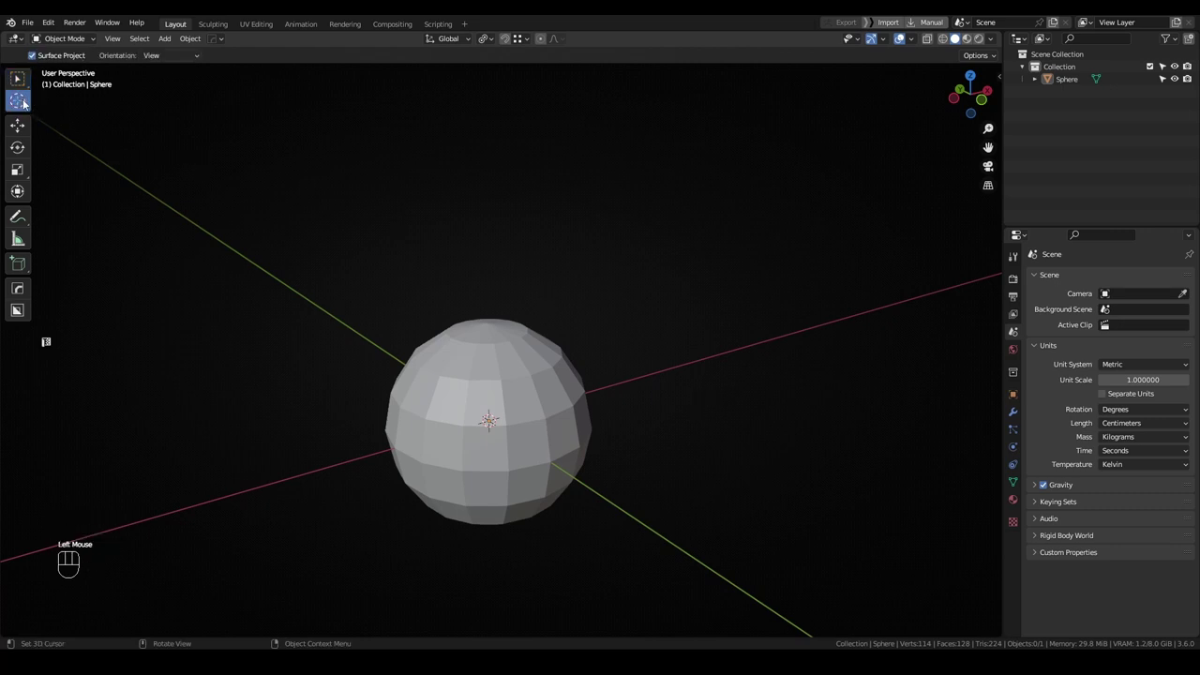
click(19, 80)
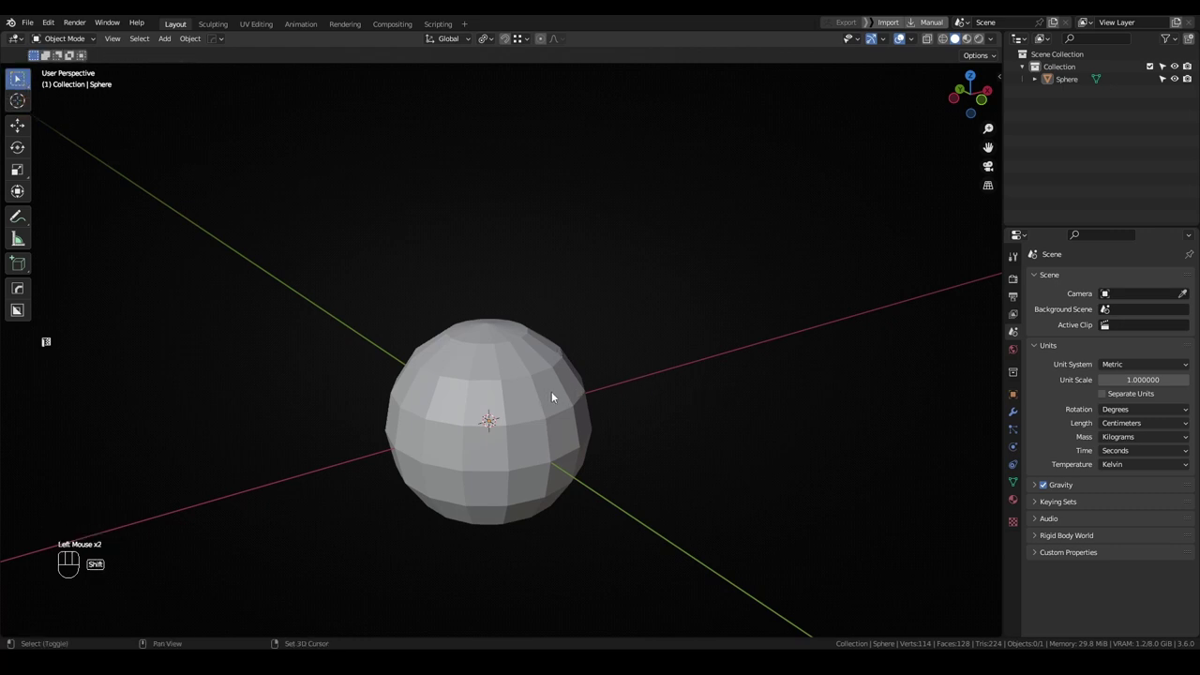
shift+right_drag(563, 393, 551, 363)
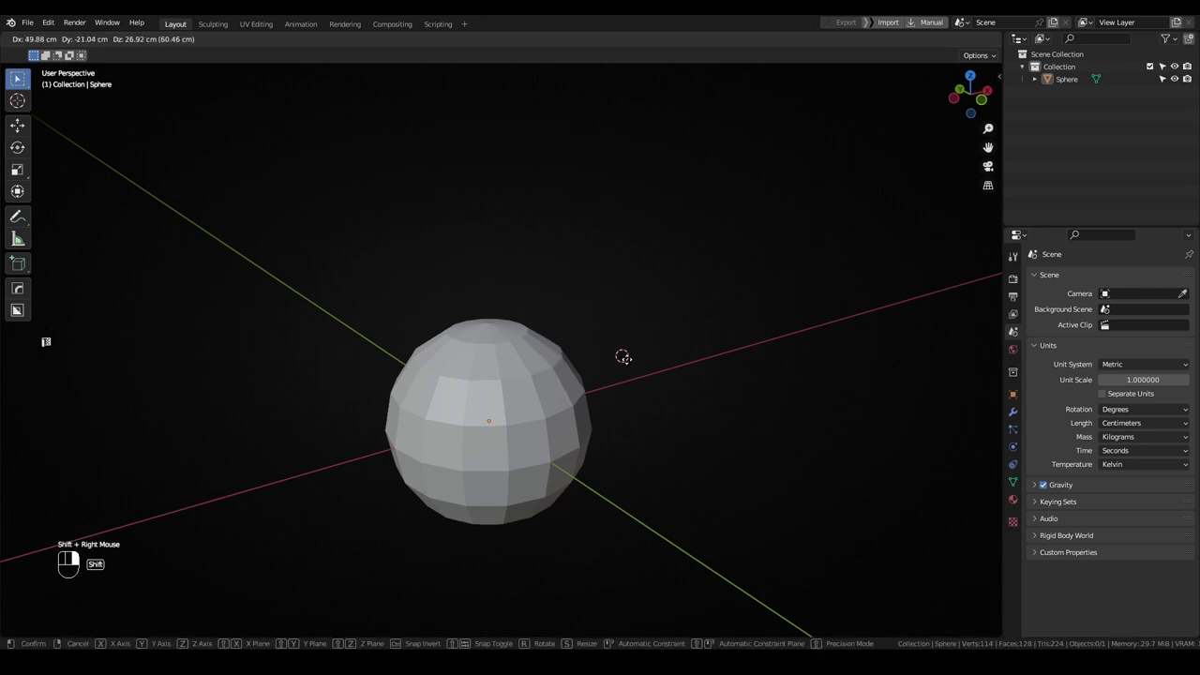
- Reposition the 3D cursor from the sphere's right side onto its top surface
shift+right_drag(739, 347, 737, 357)
middle_drag(737, 357, 731, 446)
middle_drag(748, 365, 759, 316)
shift+right_drag(555, 388, 560, 392)
scroll(609, 418, up, 2)
middle_drag(651, 428, 668, 428)
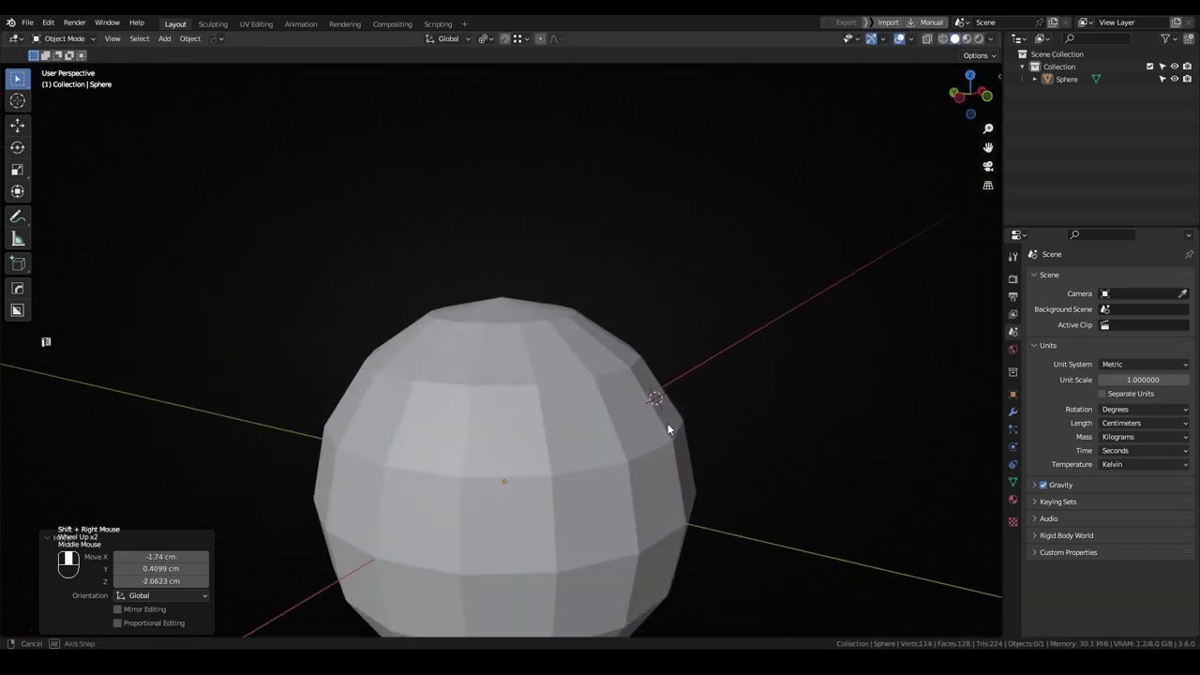
shift+right_drag(635, 403, 636, 408)
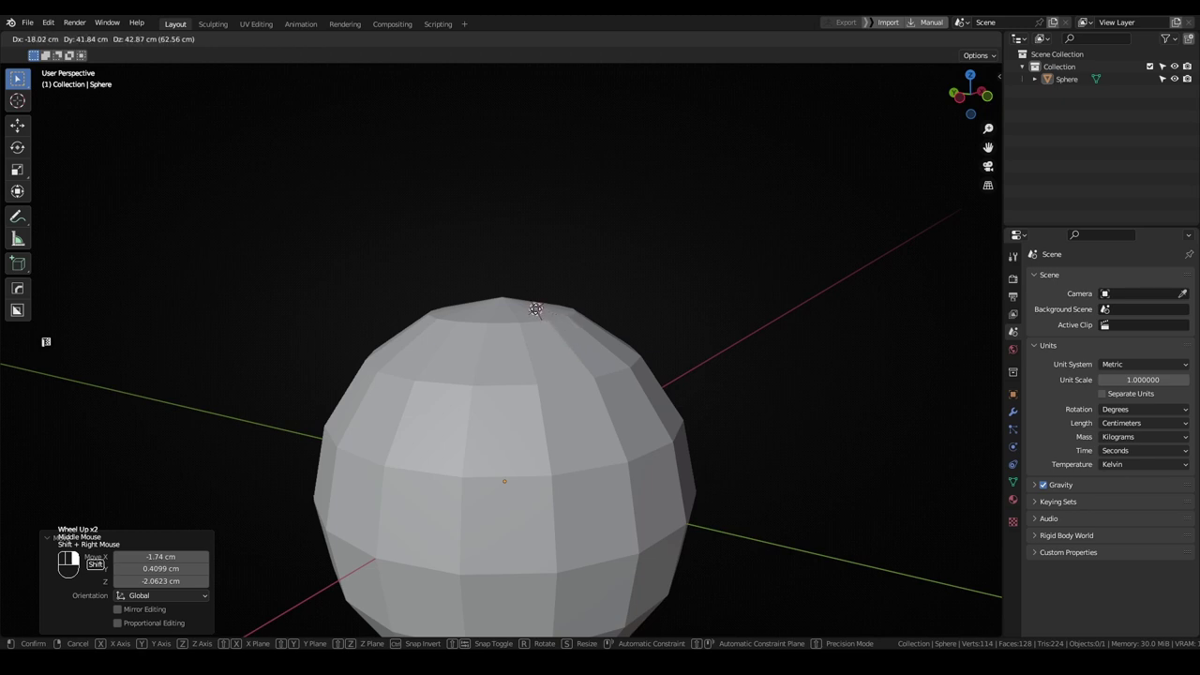
shift+right_drag(545, 312, 547, 314)
middle_drag(611, 350, 606, 396)
scroll(569, 380, down, 2)
scroll(603, 381, down, 1)
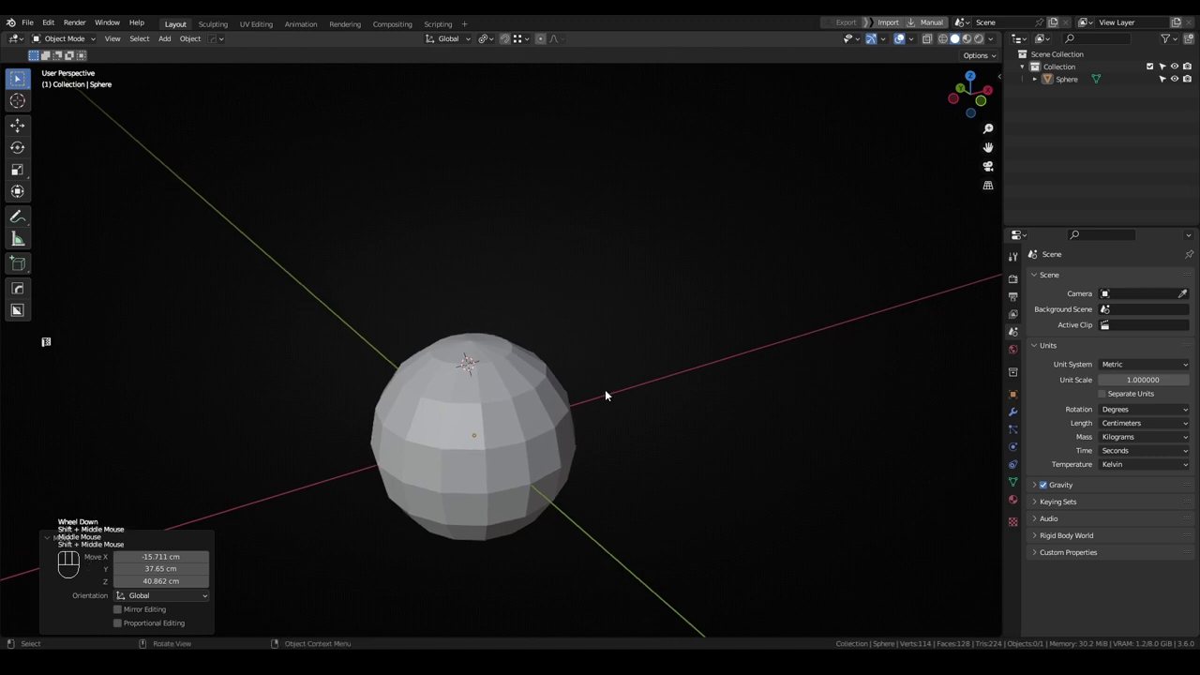
- In the sidebar View tab, set 3D cursor location to 0, 0, 0 and X, Y rotation to 0
key(n)
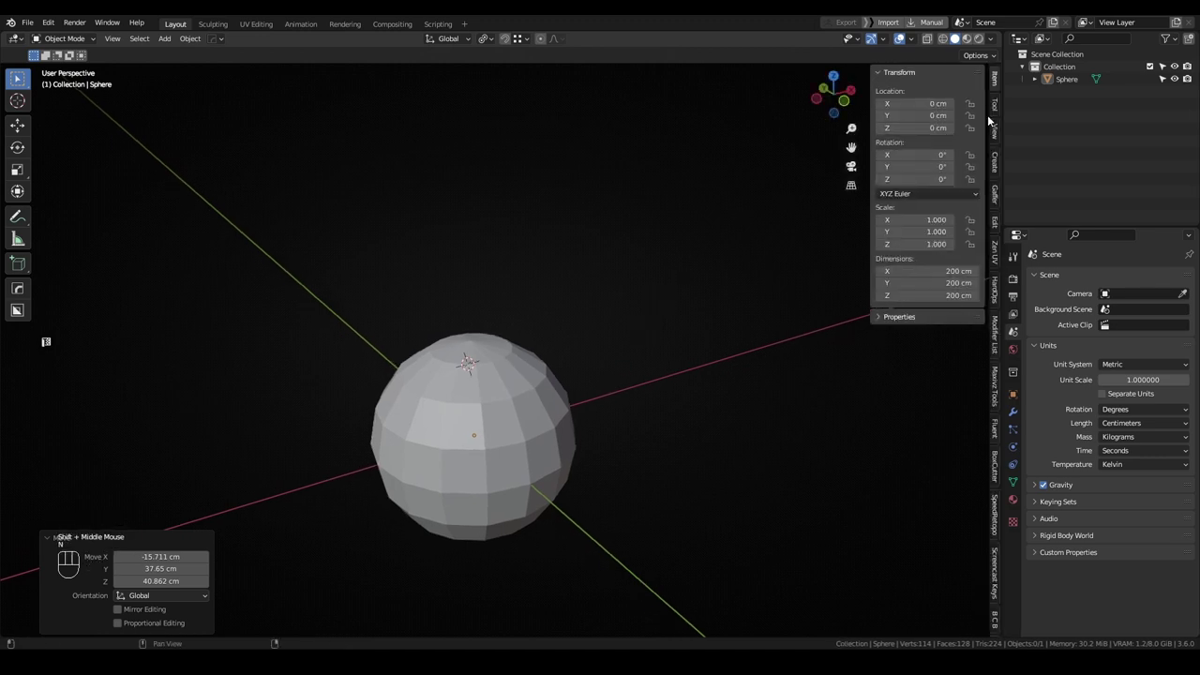
click(995, 132)
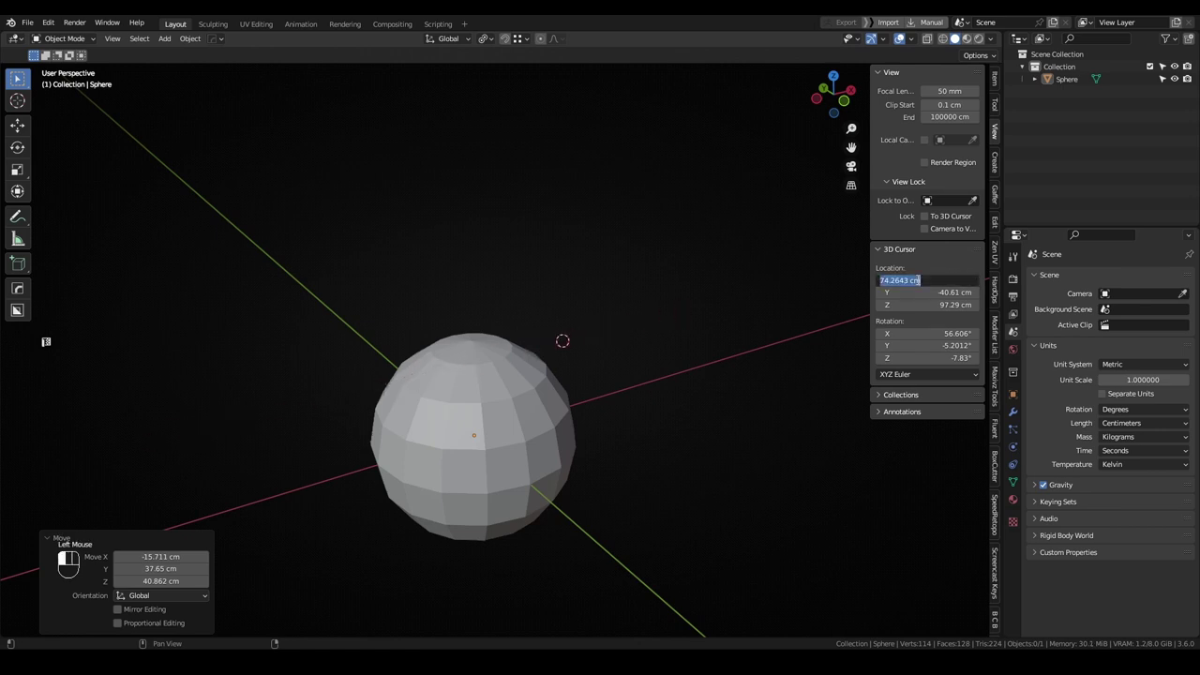
drag(928, 280, 928, 293)
text(0)
key(Return)
click(938, 333)
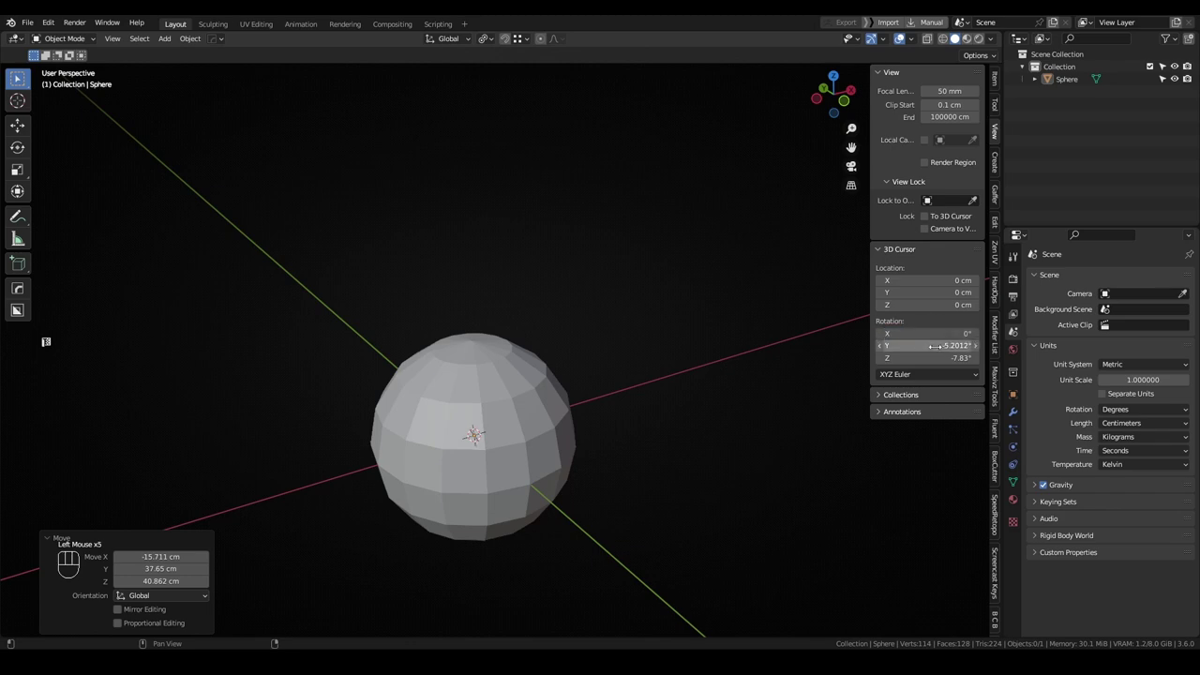
click(936, 345)
middle_drag(688, 395, 702, 395)
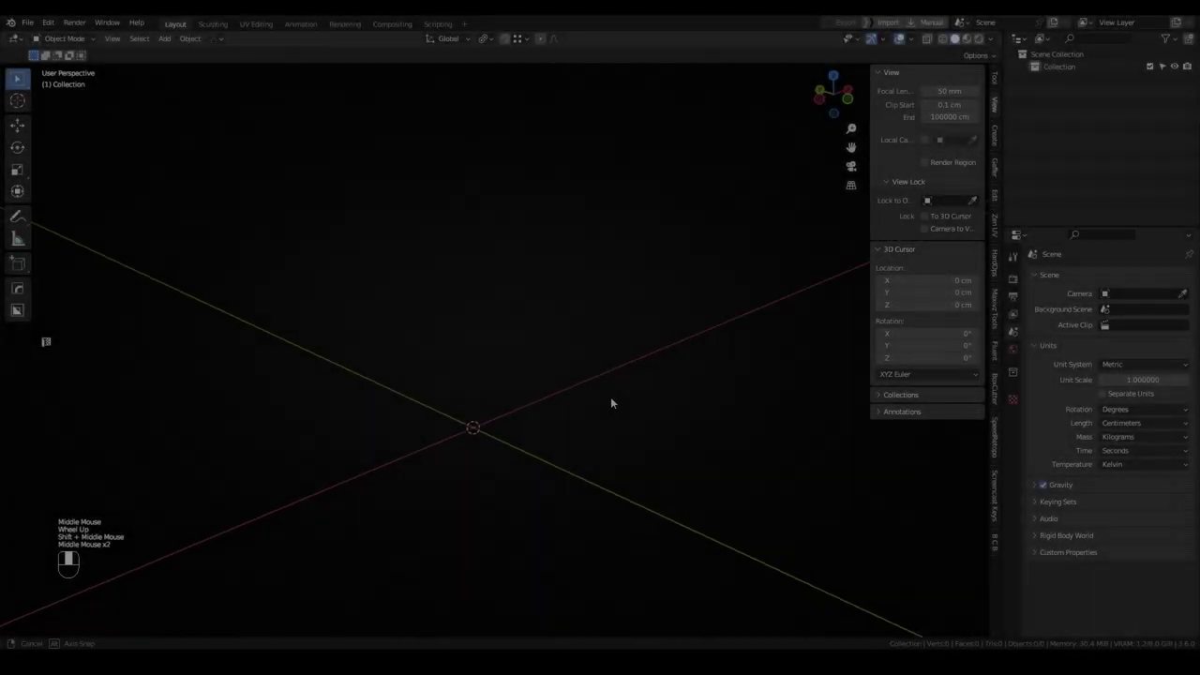
- Move the 3D cursor to X 210 cm, Z 120 cm and add a cylinder there
drag(899, 281, 961, 280)
drag(899, 305, 956, 305)
shift+middle_drag(740, 307, 683, 343)
key(shift+a)
mouse_move(683, 343)
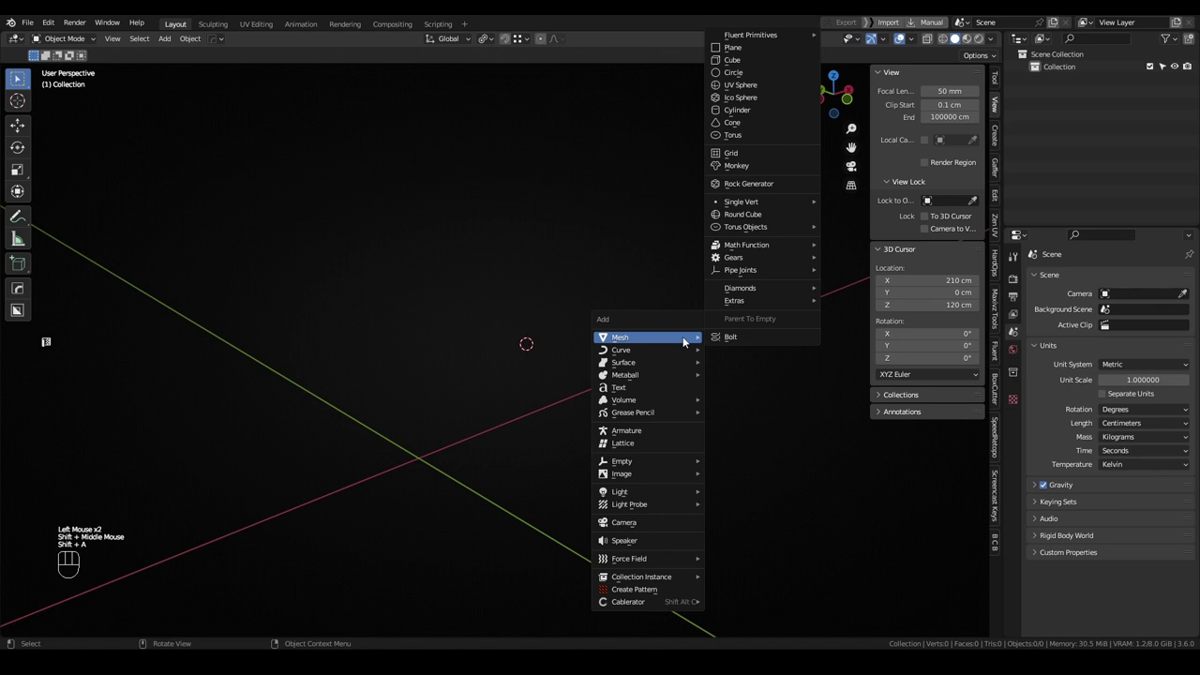
click(755, 110)
middle_drag(619, 298, 637, 298)
- Add a torus at the 3D cursor and raise it along Z onto the cylinder's top
key(shift+a)
mouse_move(722, 313)
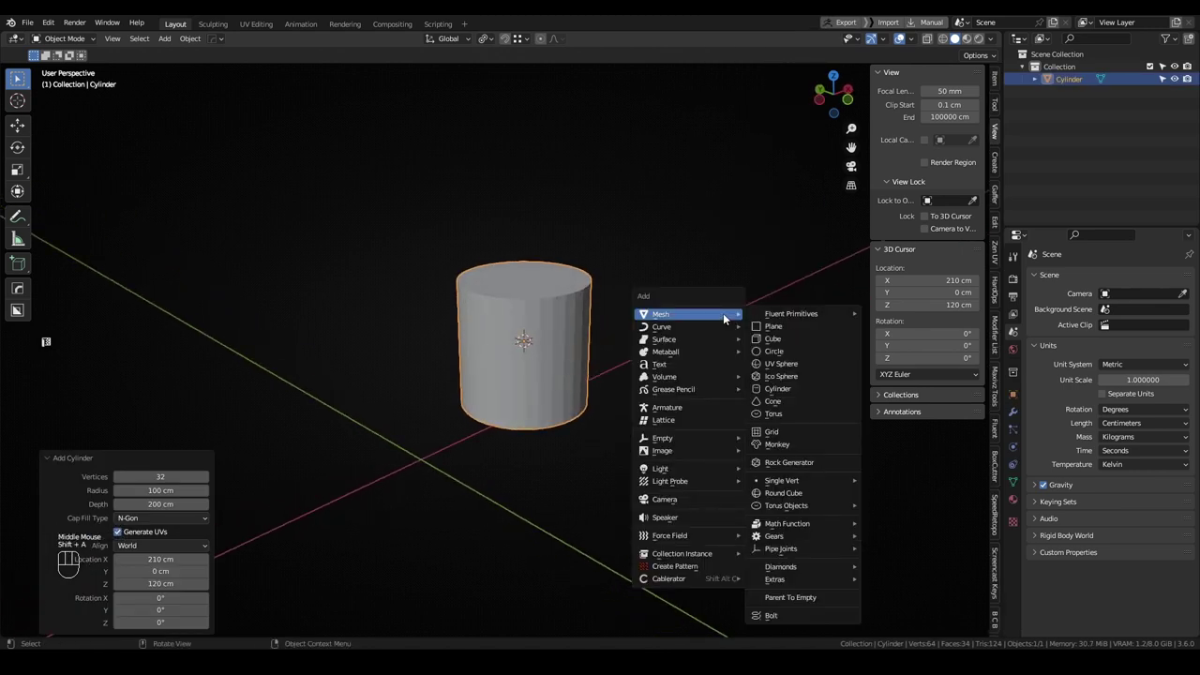
click(771, 416)
key(g)
middle_click(702, 378)
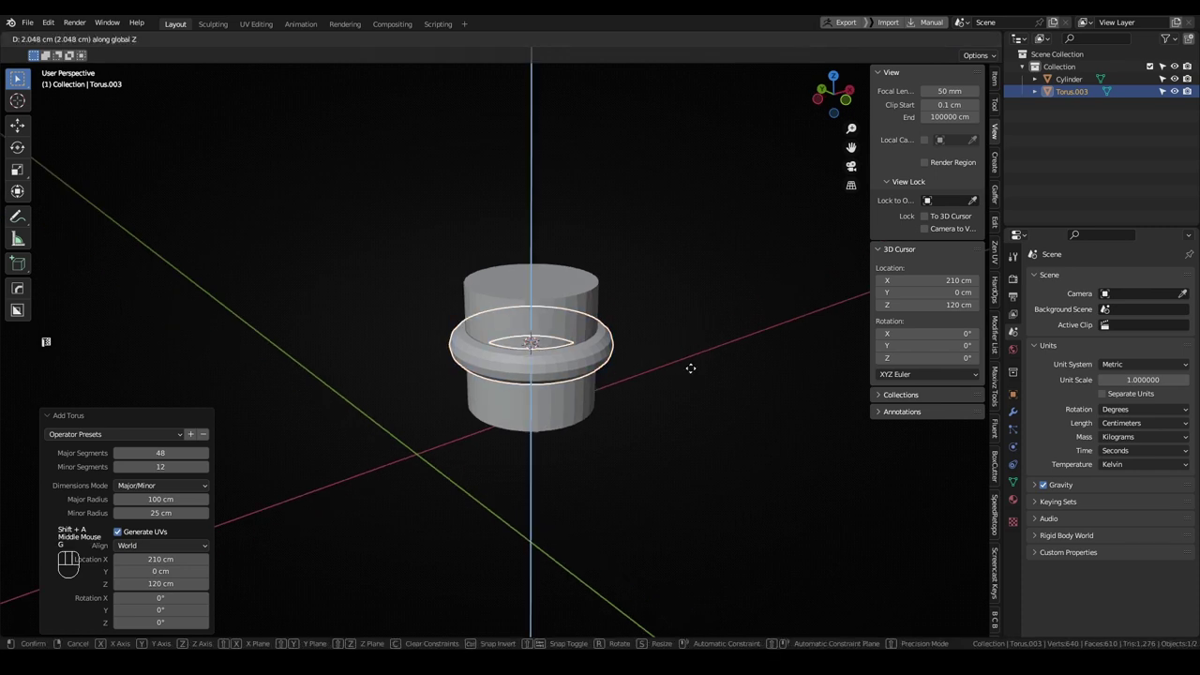
click(684, 345)
- Lower the 3D cursor to Z -180 cm, add an ico sphere, and place the cursor on its surface
click(947, 305)
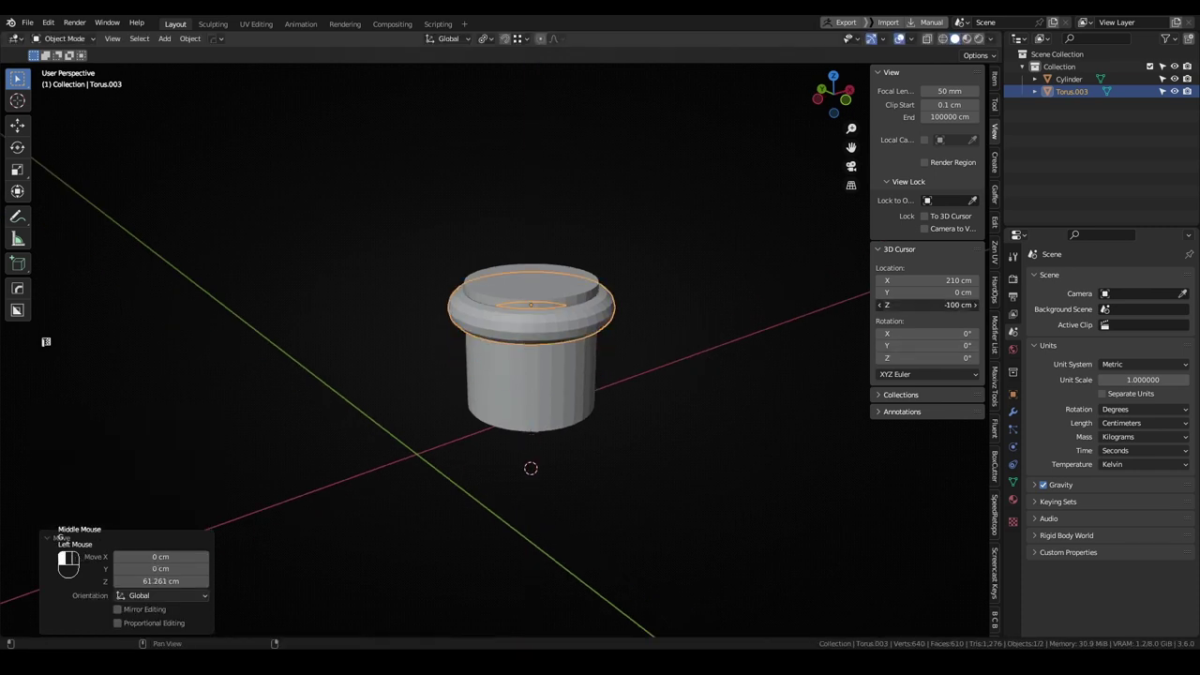
drag(947, 305, 909, 305)
key(shift+a)
mouse_move(764, 379)
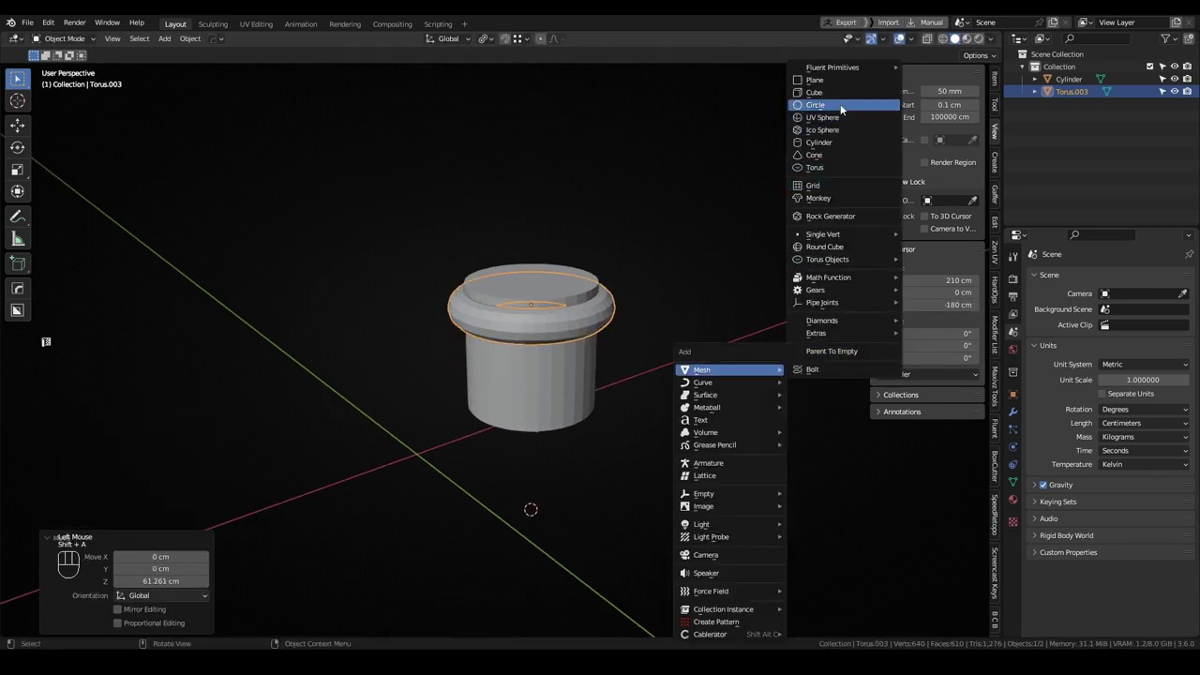
click(823, 129)
scroll(801, 189, up, 2)
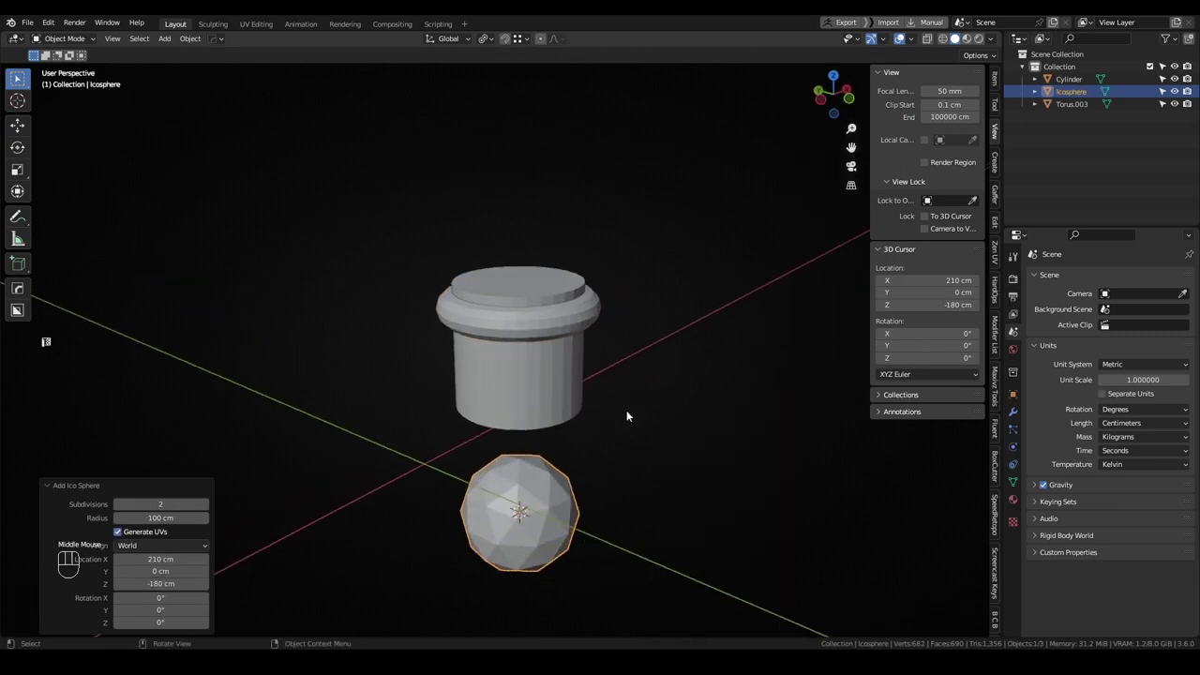
shift+middle_drag(626, 410, 571, 440)
shift+right_drag(571, 440, 571, 430)
- Add a cylinder aligned to the 3D cursor with radius 8 cm, forming a stem from the ico sphere
key(shift+a)
mouse_move(713, 371)
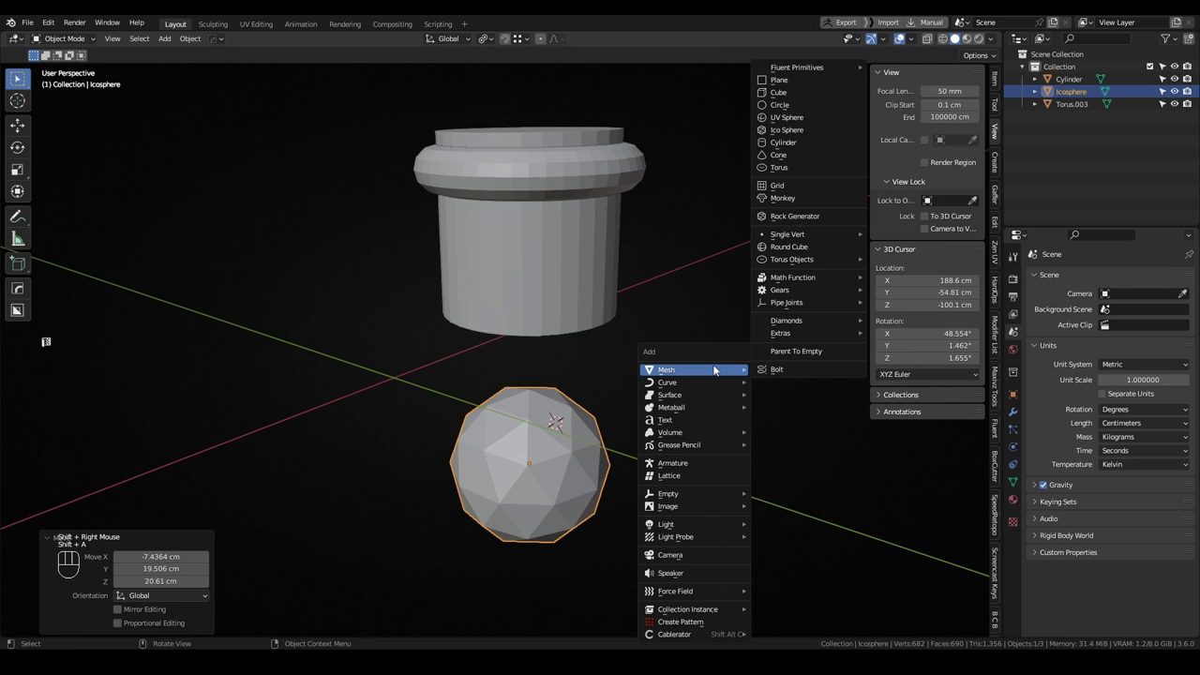
click(808, 144)
mouse_move(577, 396)
middle_down()
mouse_move(624, 395)
mouse_move(571, 376)
middle_up()
click(175, 544)
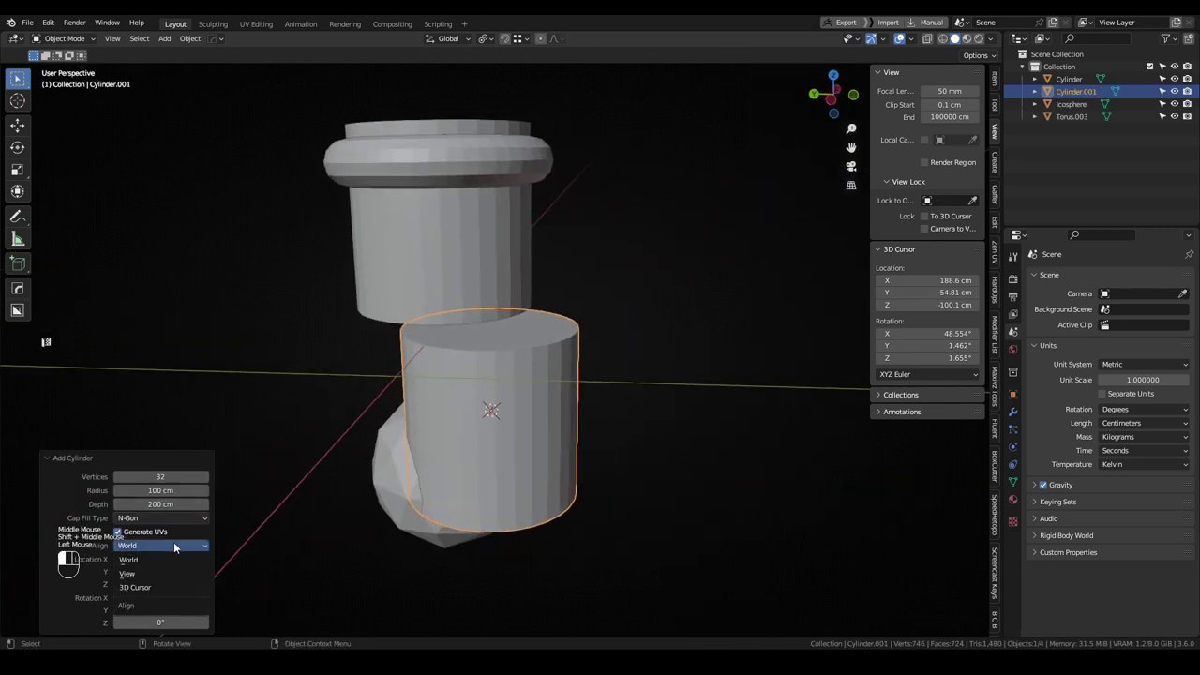
click(147, 586)
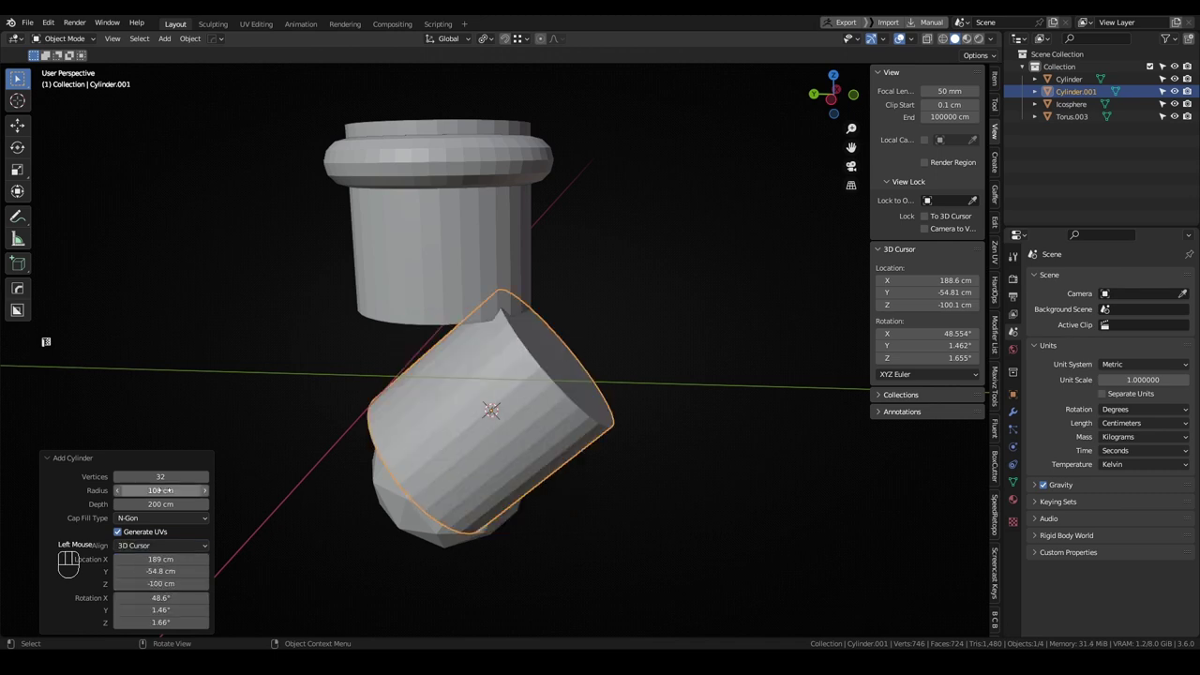
drag(160, 490, 718, 332)
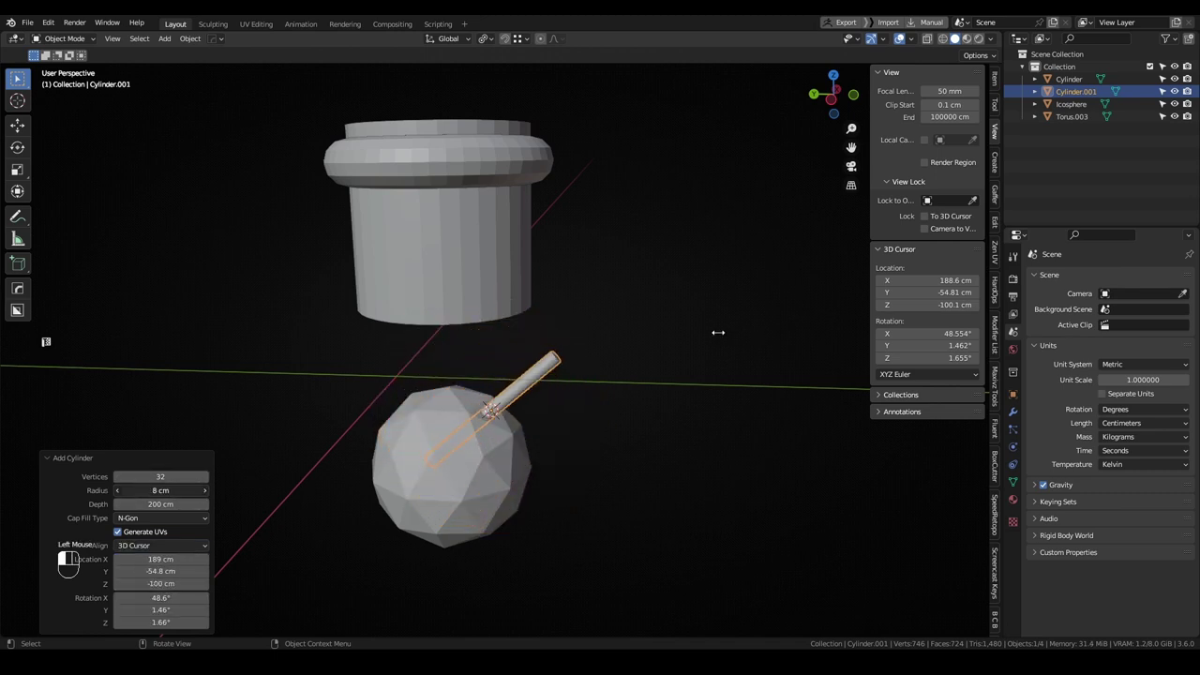
click(648, 443)
middle_drag(648, 442, 609, 428)
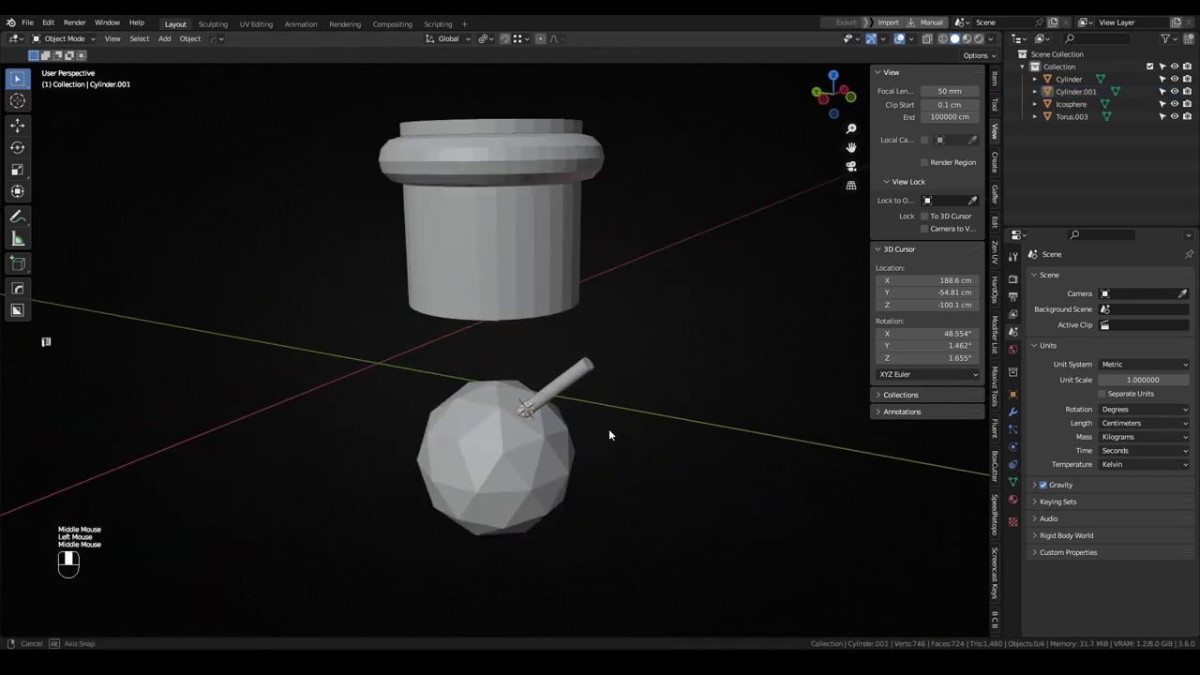
- Check the Align To setting for new objects in Preferences > Editing, then close Preferences
click(49, 23)
click(90, 199)
click(40, 80)
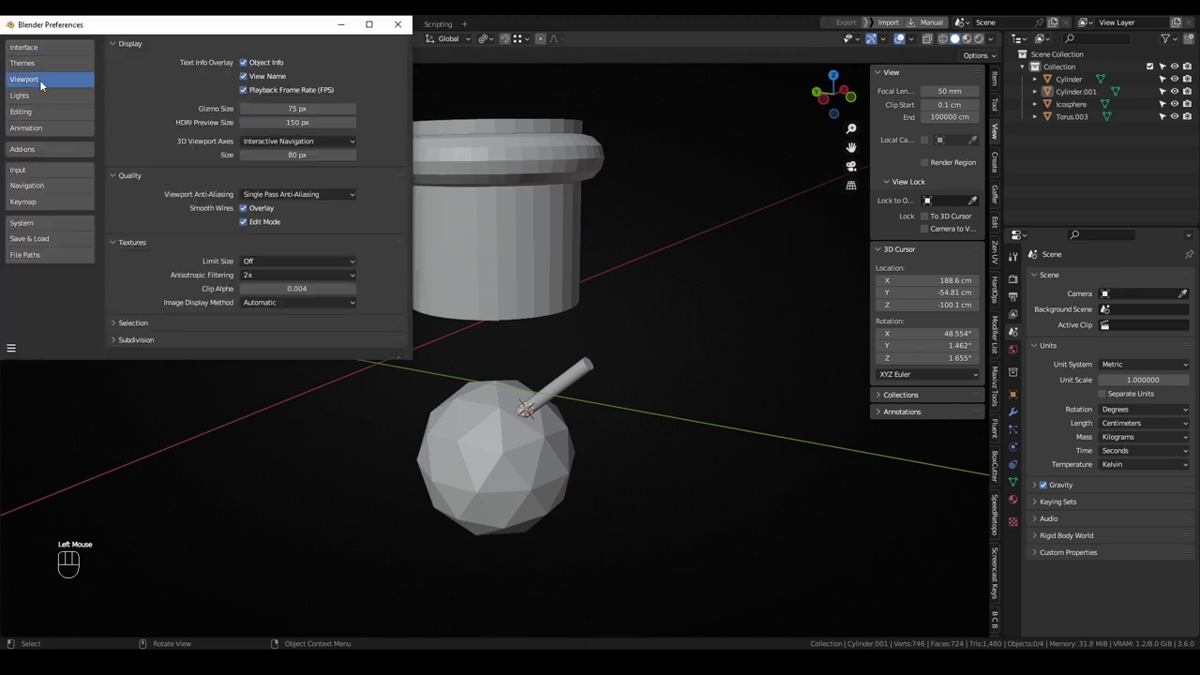
click(38, 112)
click(274, 92)
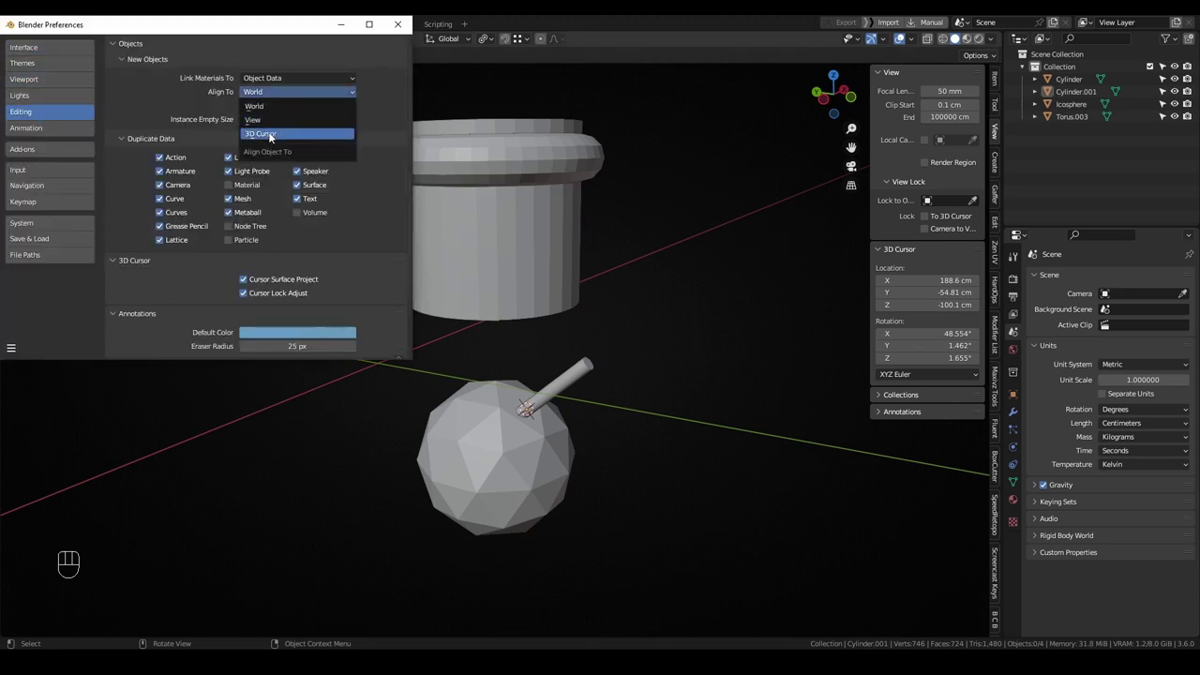
click(400, 26)
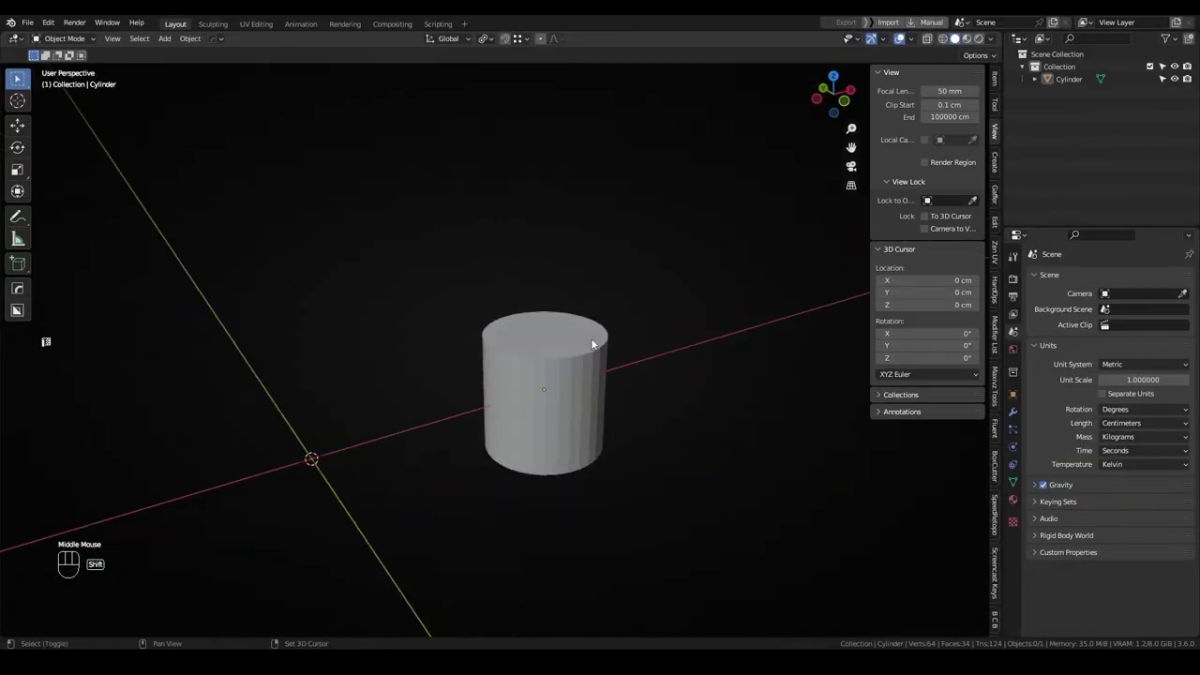
- Snap the 3D cursor to a selected vertex on the cylinder's top rim
scroll(603, 388, up, 1)
mouse_move(591, 344)
shift+middle_down()
mouse_move(603, 388)
mouse_move(573, 397)
mouse_move(614, 406)
shift+middle_up()
click(584, 389)
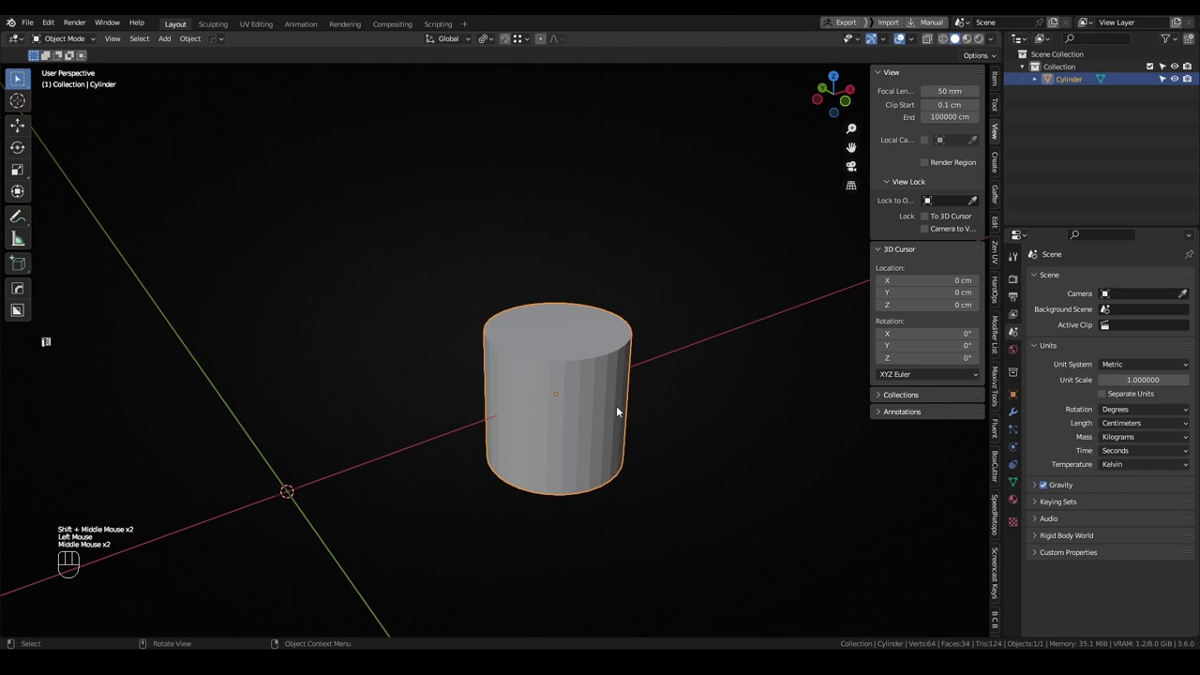
key(Tab)
key(shift+s)
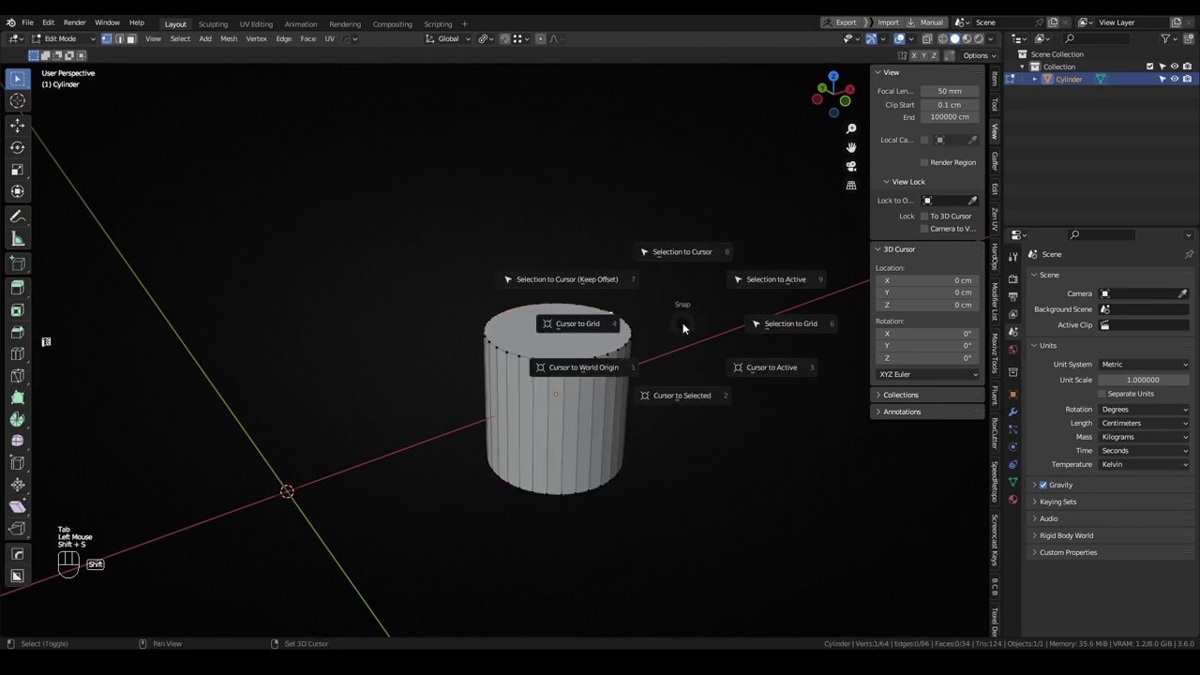
click(682, 394)
- Set the cylinder's origin to the 3D cursor at 489.2, 0, 100 cm; cancel a trial X rotation
middle_drag(661, 384, 637, 391)
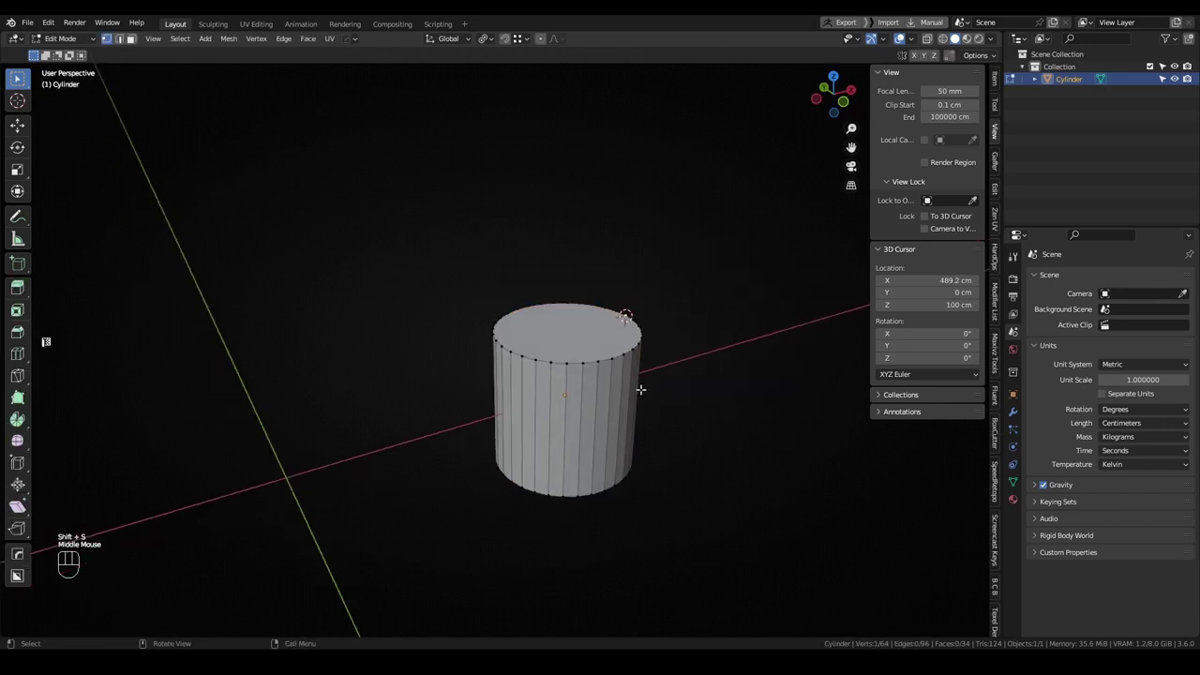
key(Tab)
shift+middle_drag(588, 422, 607, 414)
middle_drag(608, 414, 637, 375)
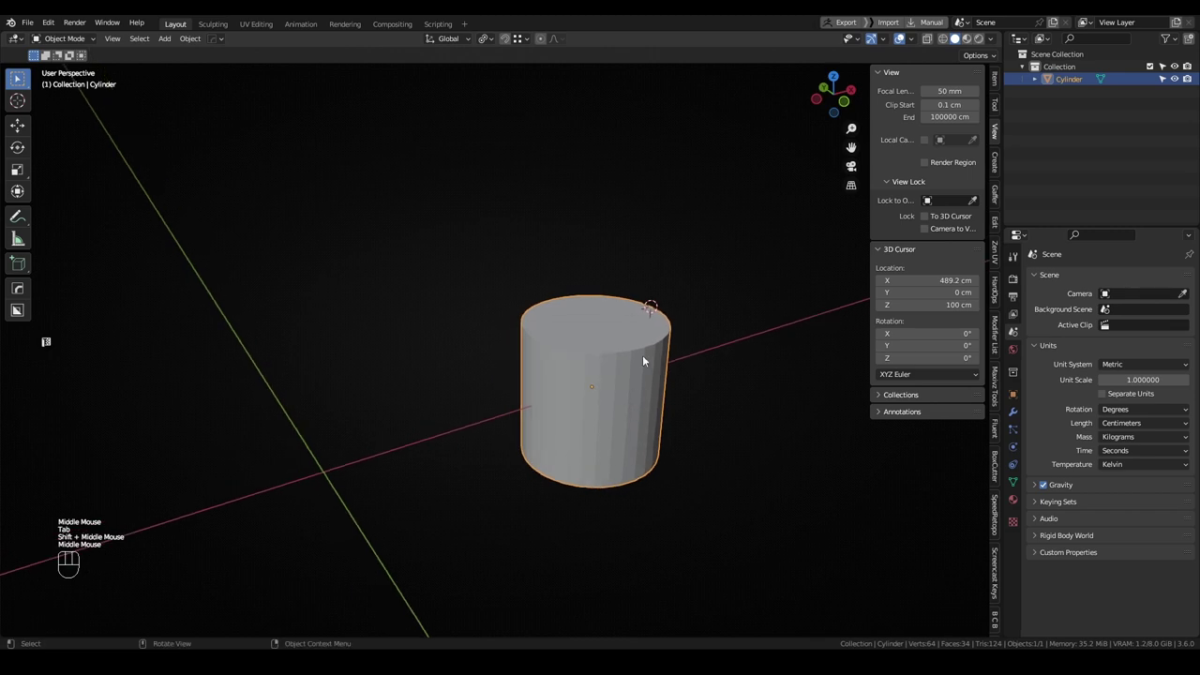
right_click(642, 355)
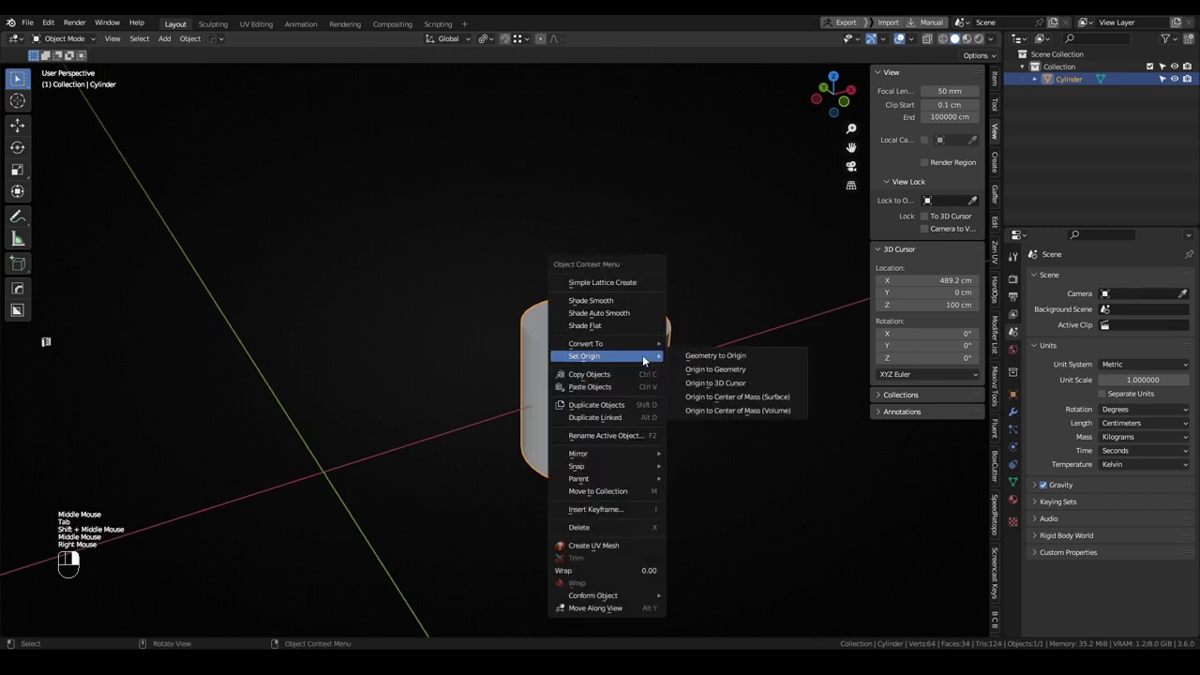
click(717, 383)
key(r)
key(x)
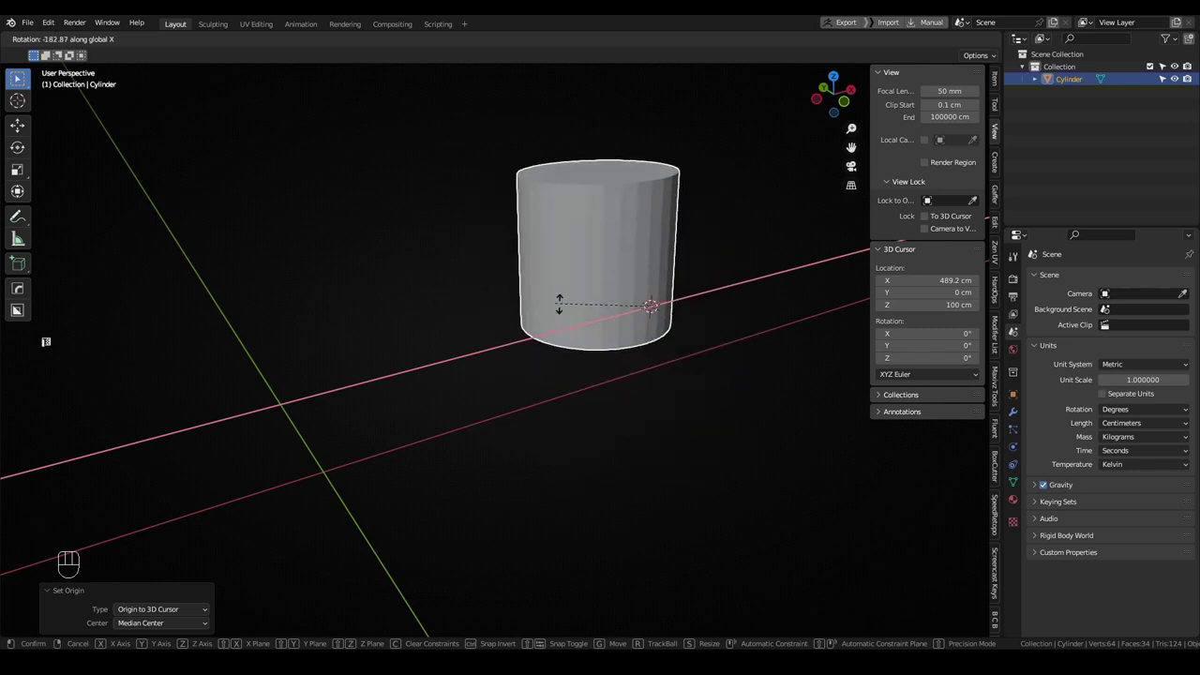
key(Escape)
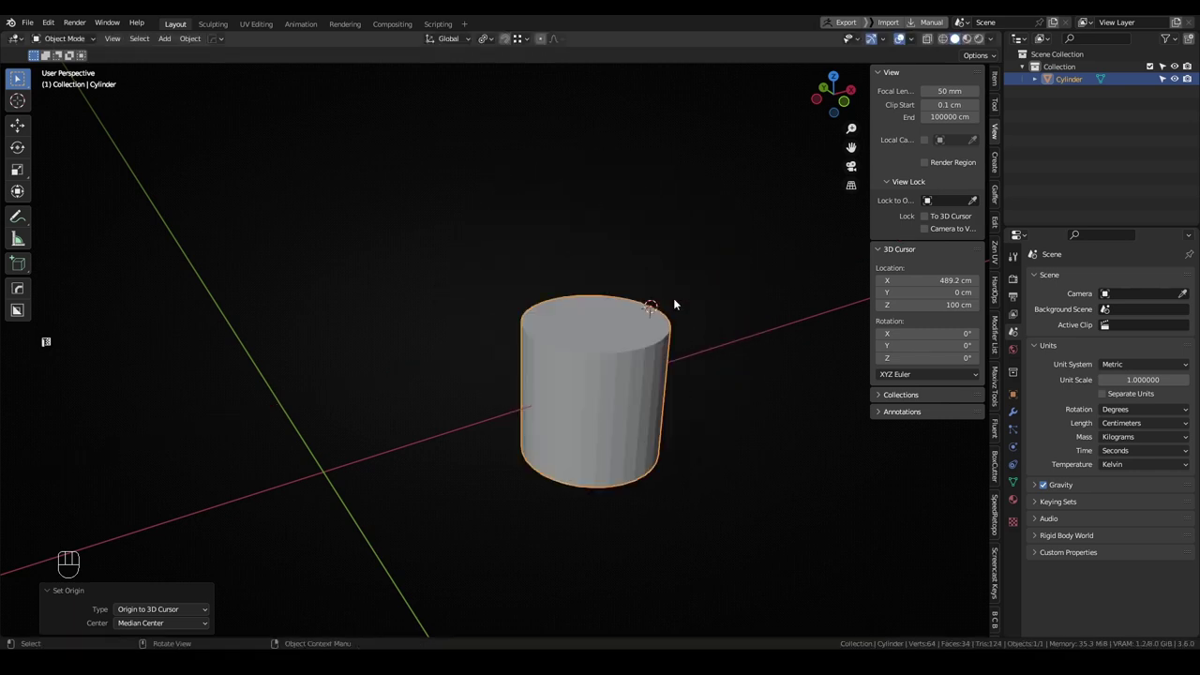
- Send the 3D cursor back to the world origin
key(shift+s)
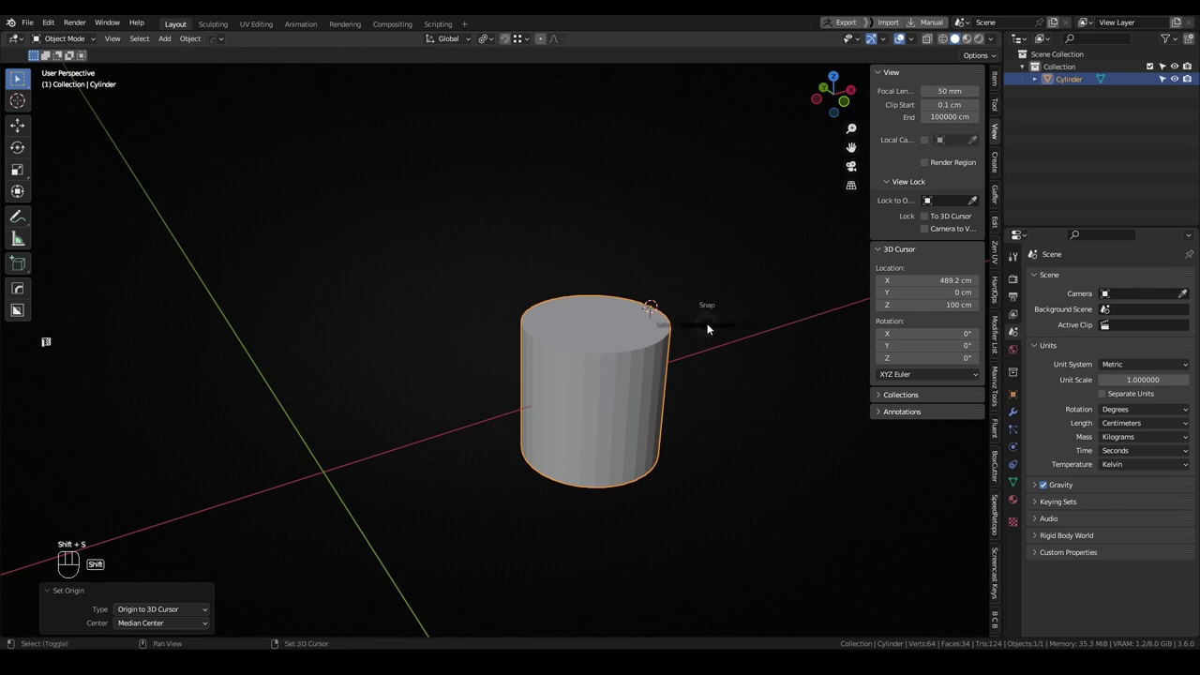
click(649, 386)
middle_drag(649, 386, 613, 388)
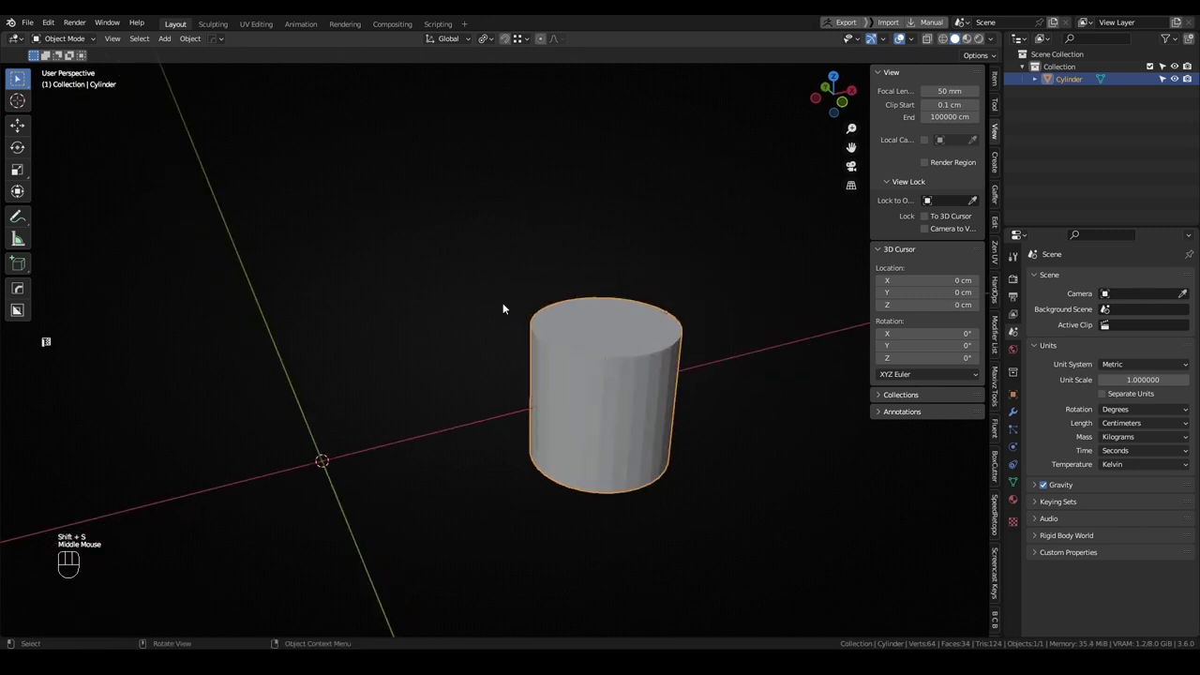
middle_drag(502, 307, 602, 336)
scroll(555, 338, down, 1)
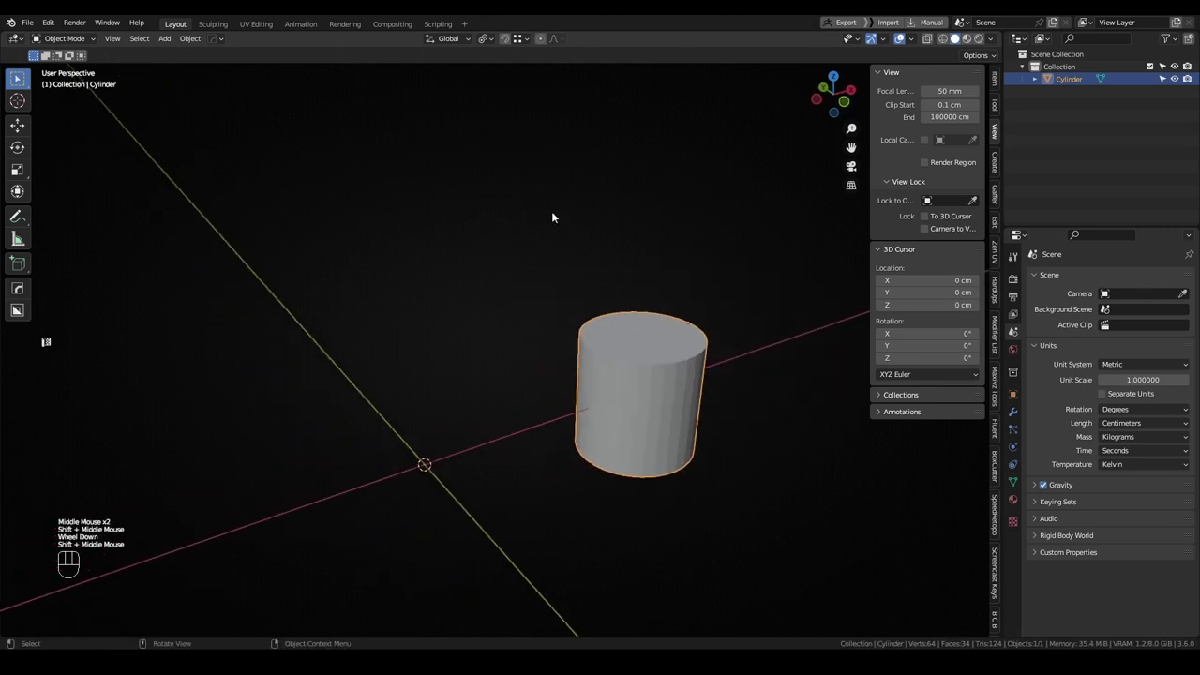
- Set the Pivot Point to 3D Cursor and swing the cylinder around it on Z
click(486, 39)
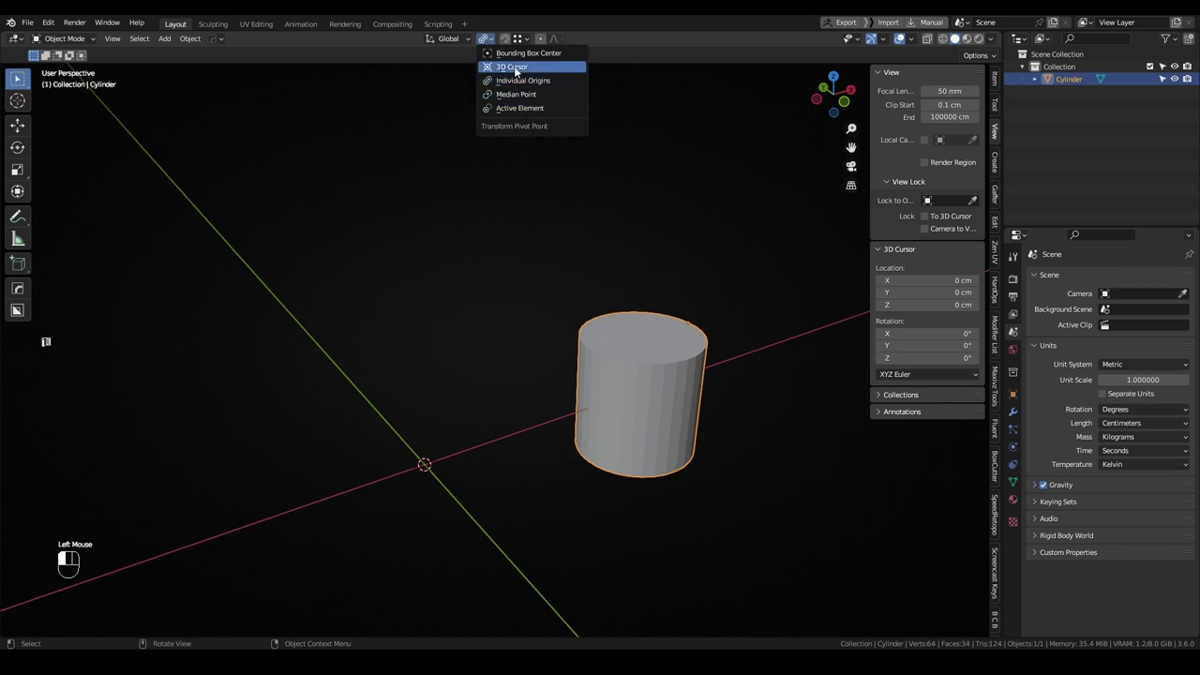
click(514, 67)
key(r)
key(z)
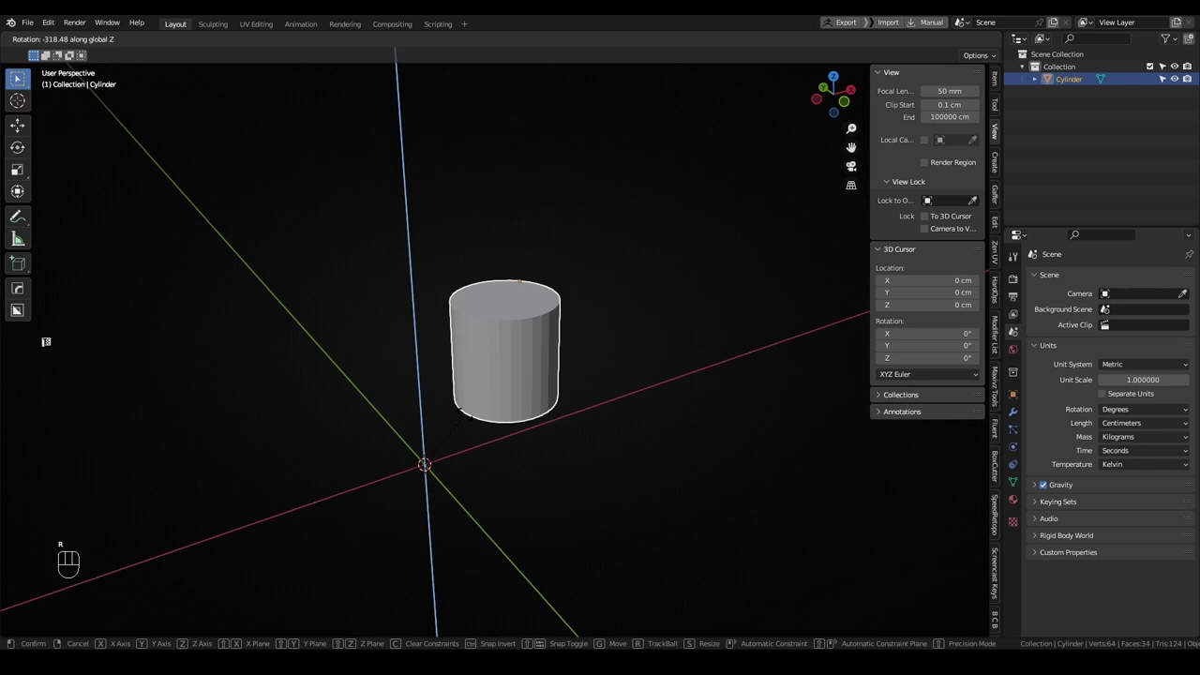
click(618, 434)
- Add an Empty at the cursor and rotate it with the cylinder around Z
key(shift+ctrl+alt+F11)
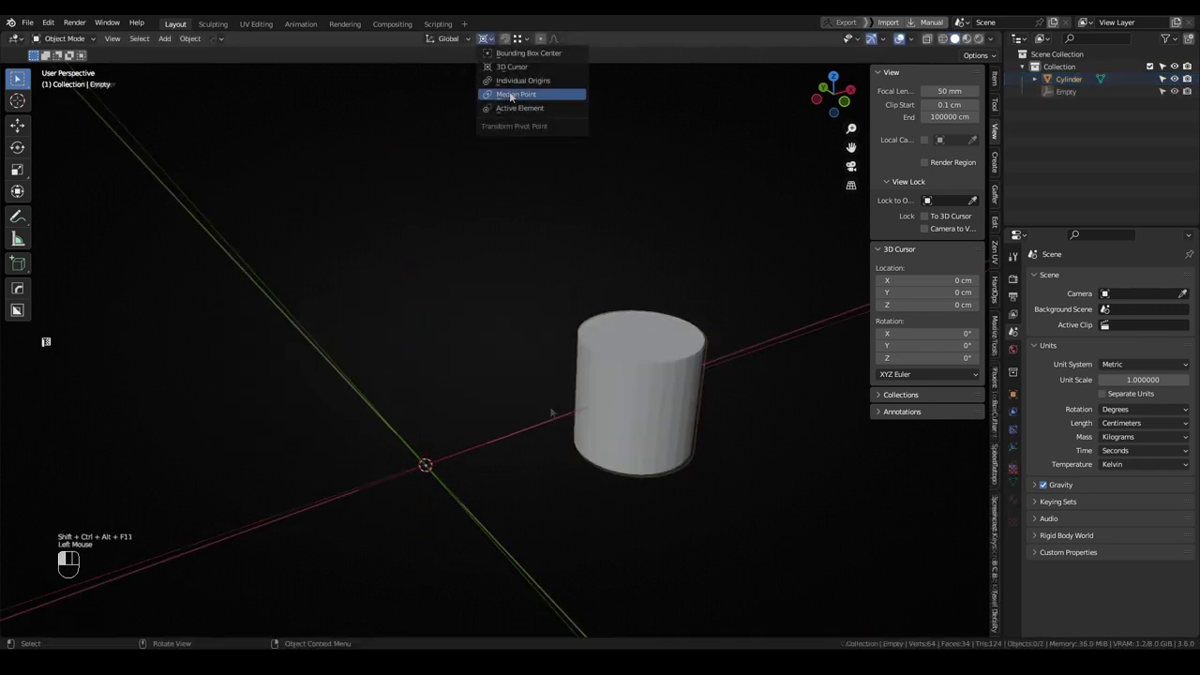
click(529, 98)
shift+click(460, 450)
key(r)
key(z)
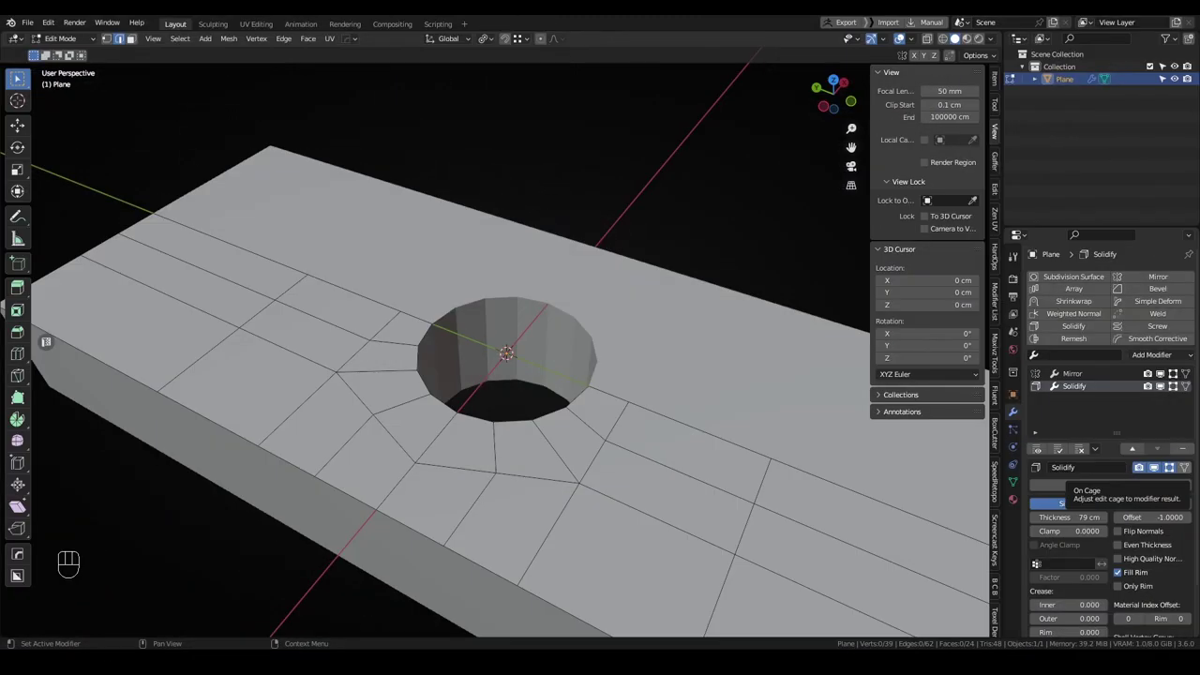
- Scale the hole's edge loop down to a quarter of its size
middle_drag(585, 415, 642, 417)
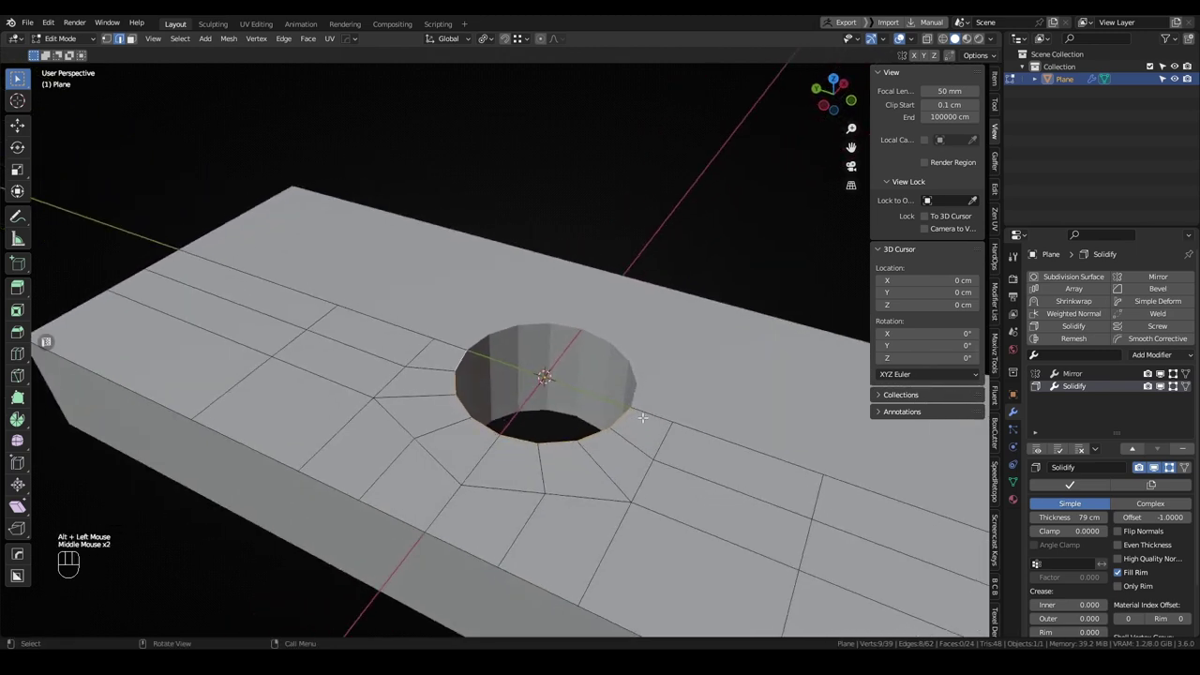
middle_drag(733, 404, 721, 402)
click(1160, 374)
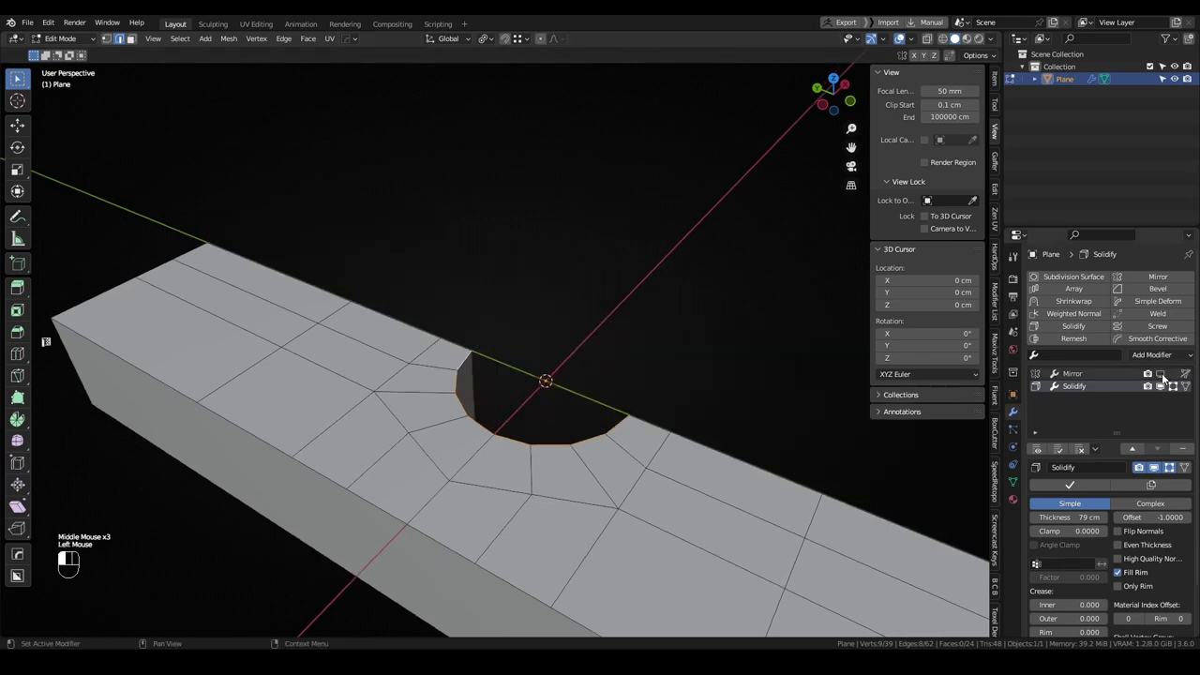
click(1162, 374)
middle_drag(628, 422, 775, 441)
key(s)
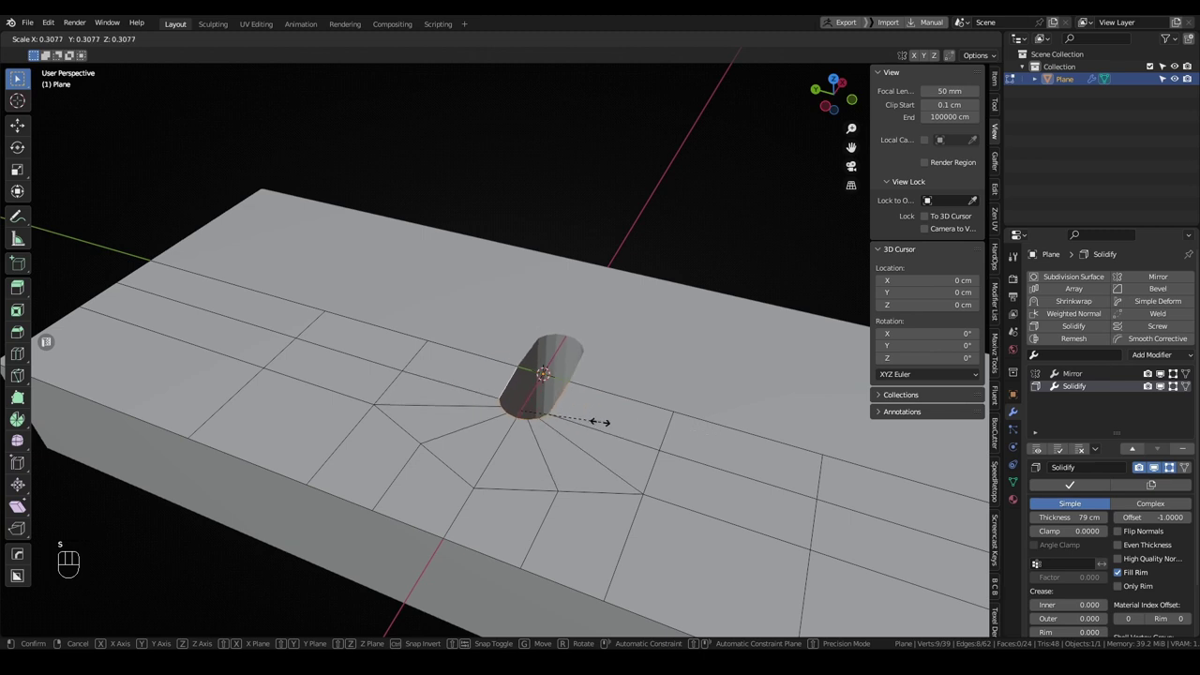
click(585, 421)
- Make the loop a LoopTools Circle, snap the cursor to it, and scale around the cursor
right_click(647, 266)
mouse_move(656, 148)
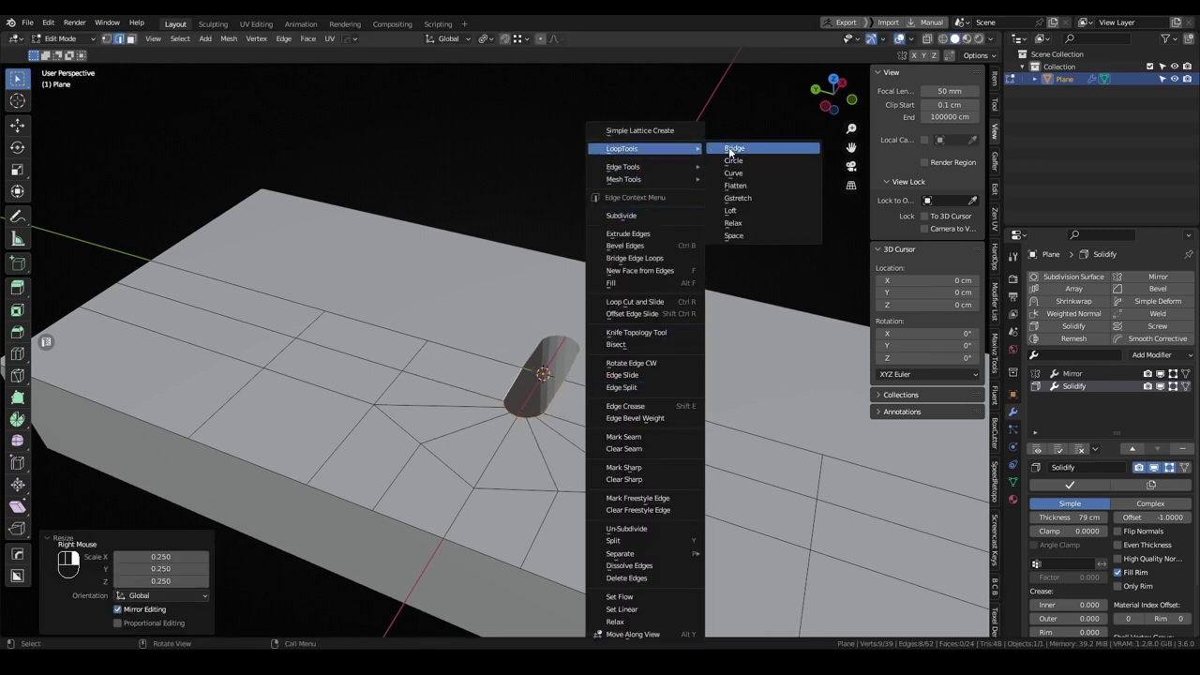
click(741, 162)
key(shift+s)
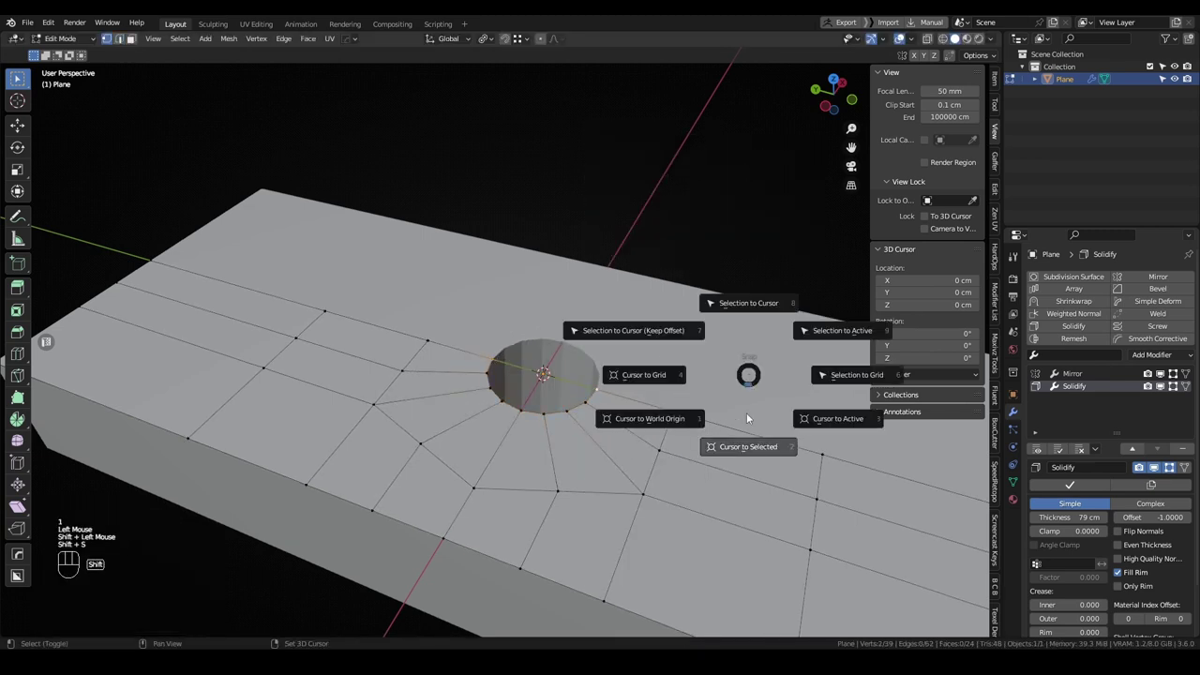
click(492, 39)
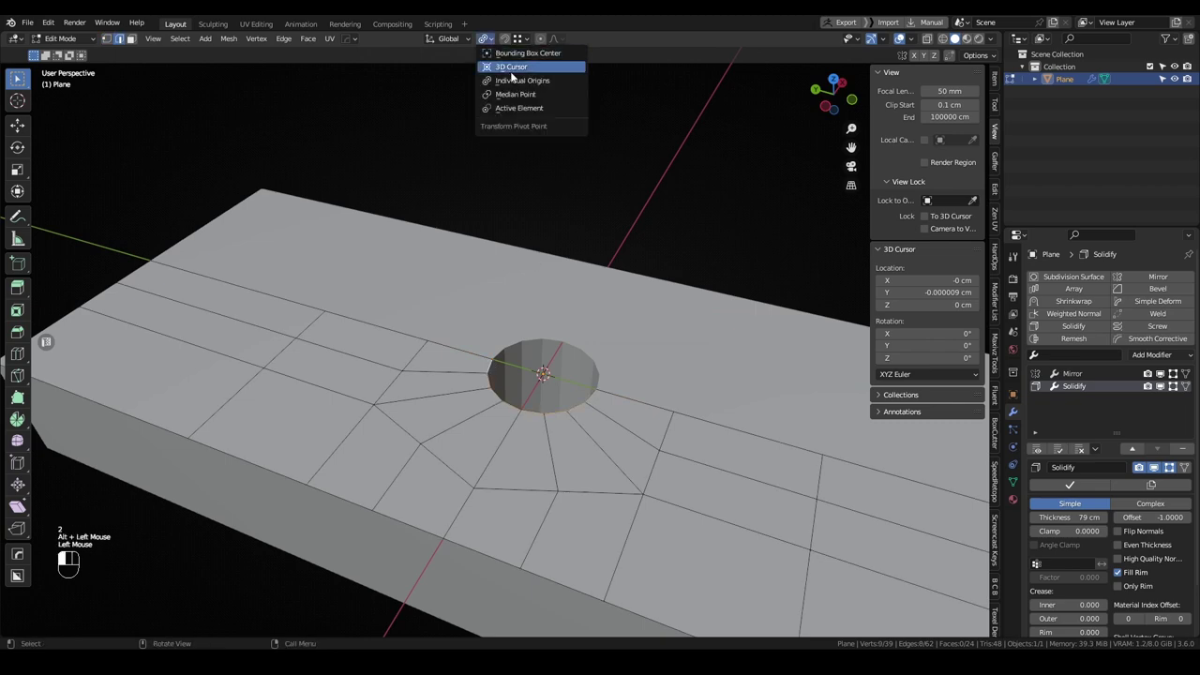
click(511, 70)
key(s)
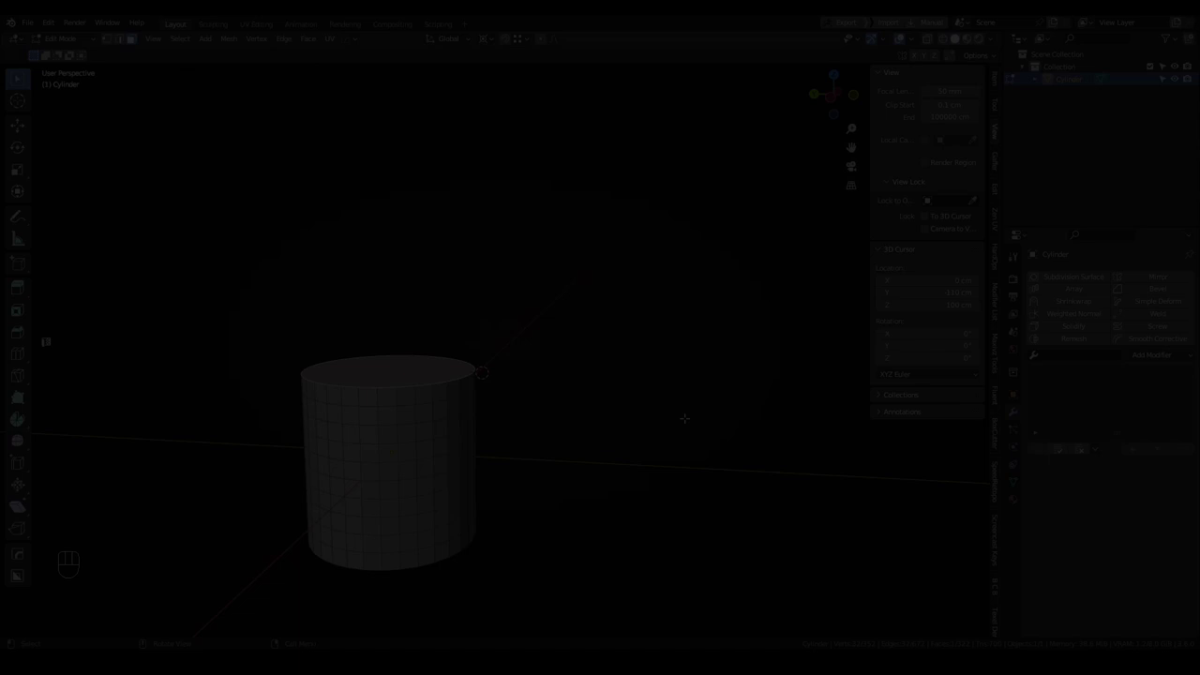
- Try a Spin extrusion on the cylinder's top, then undo it to keep the top flat
middle_drag(678, 423, 644, 416)
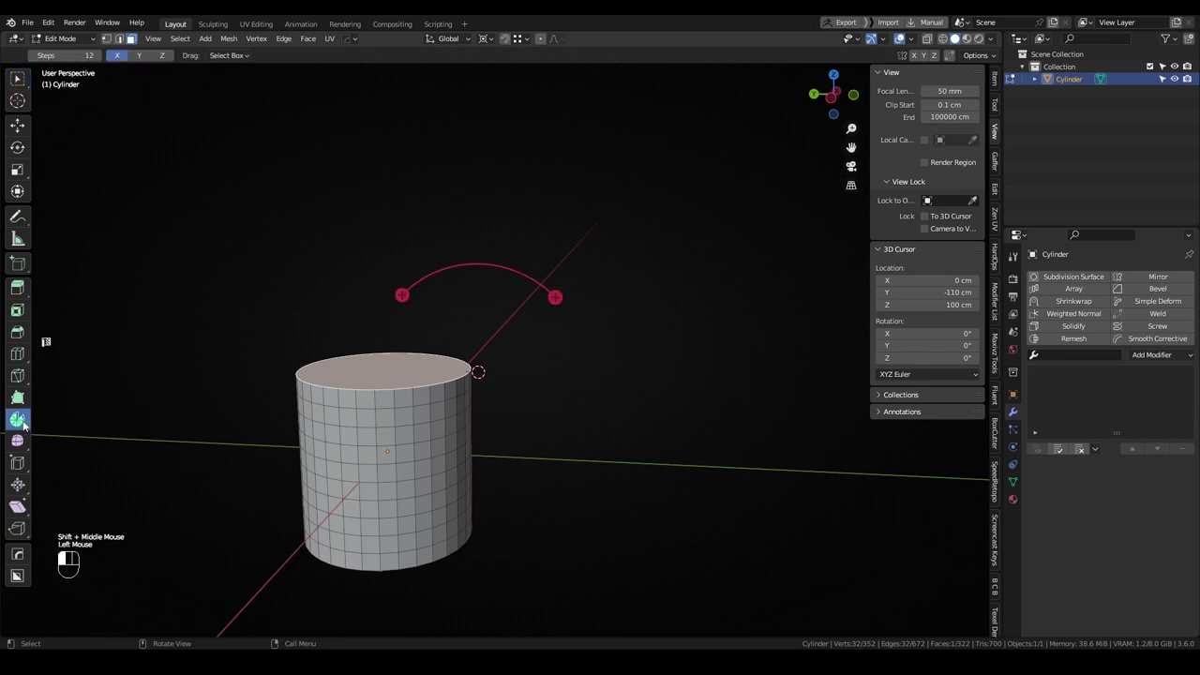
drag(555, 297, 572, 375)
key(ctrl+z)
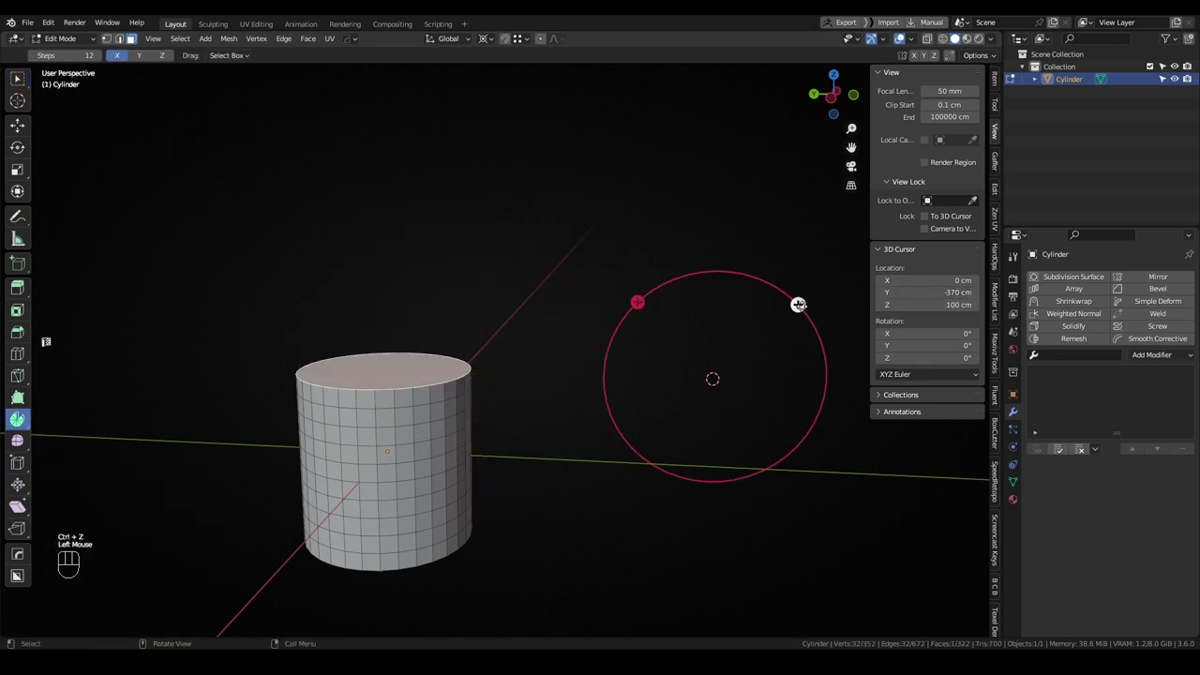
drag(797, 304, 763, 452)
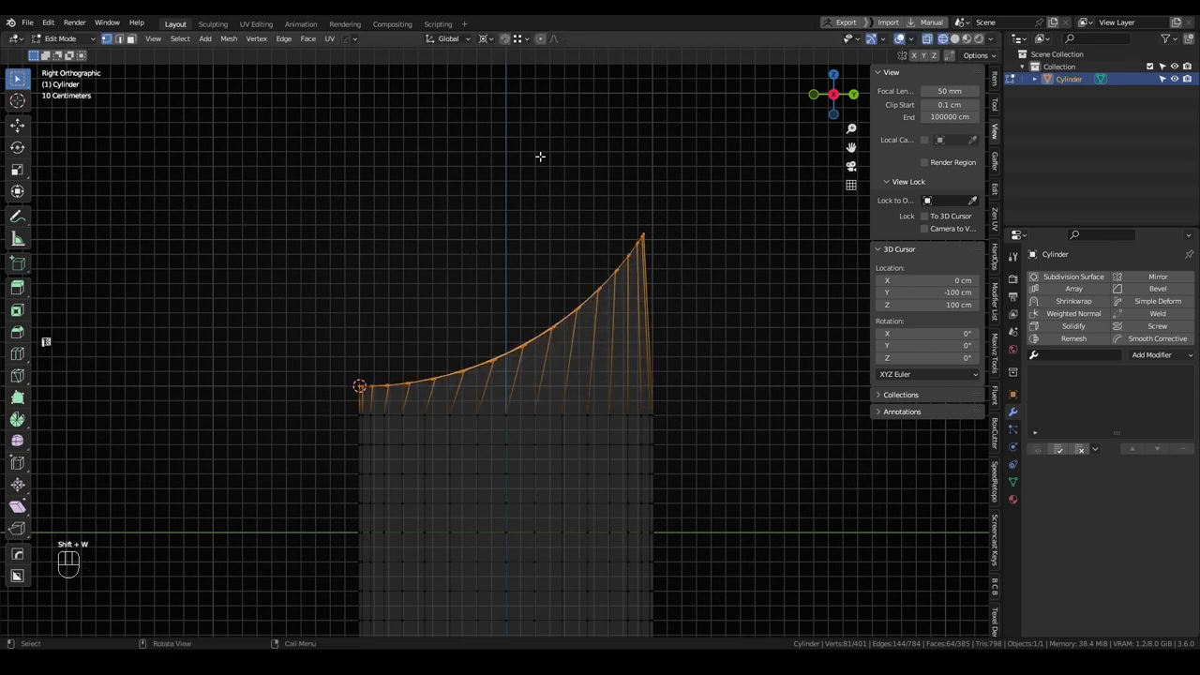
key(ctrl+z)
key(z)
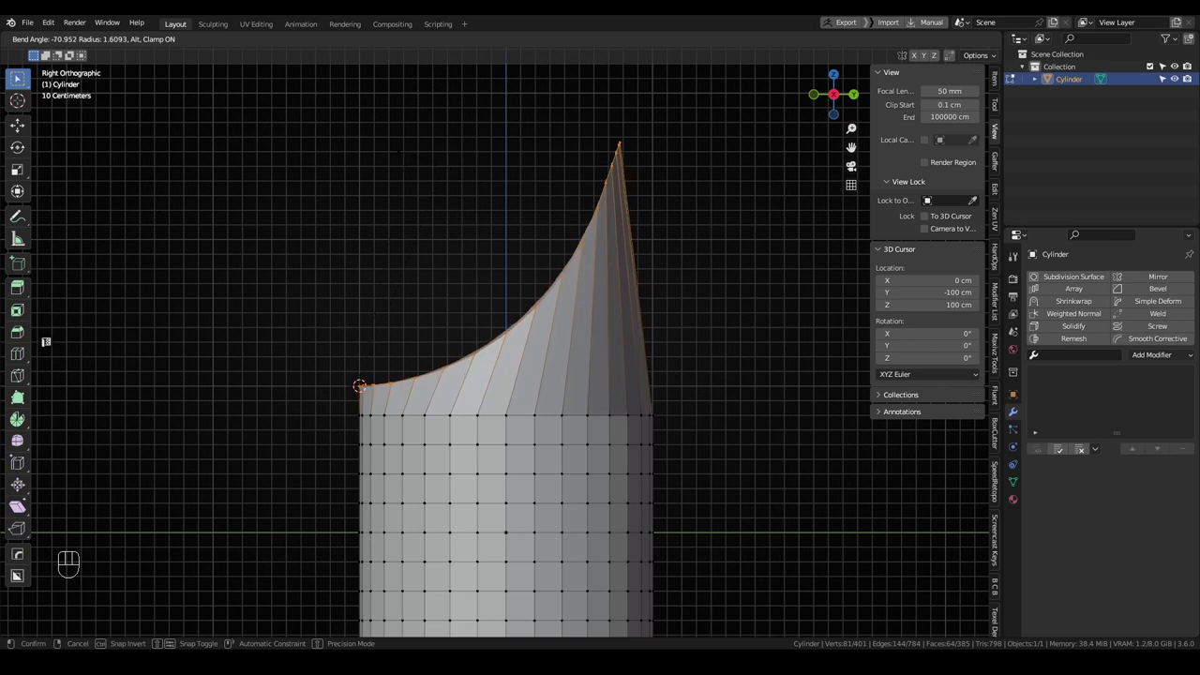
right_click(569, 296)
scroll(536, 329, down, 2)
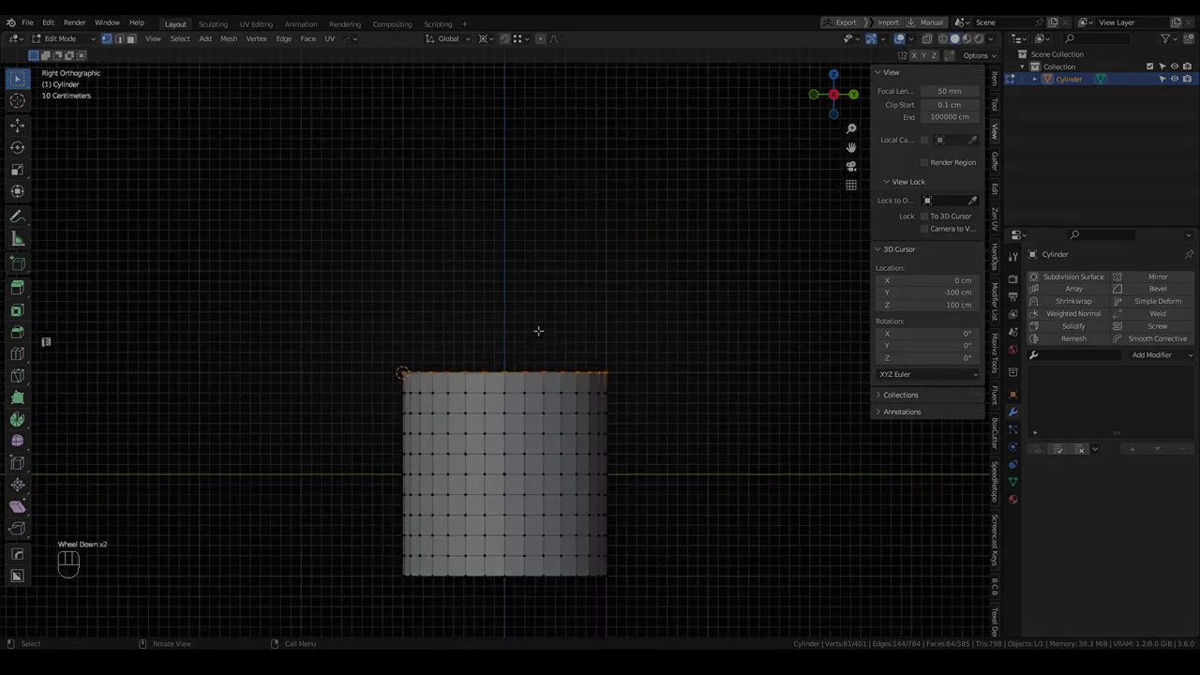